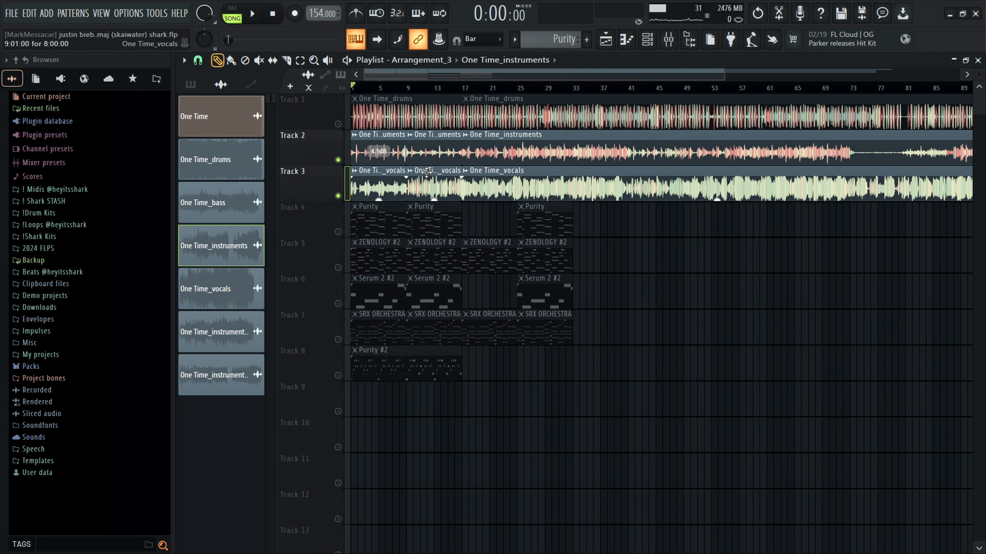
Place the full One Time sample at the start of Track 11 and solo that track
scroll(349, 218, up, 3)
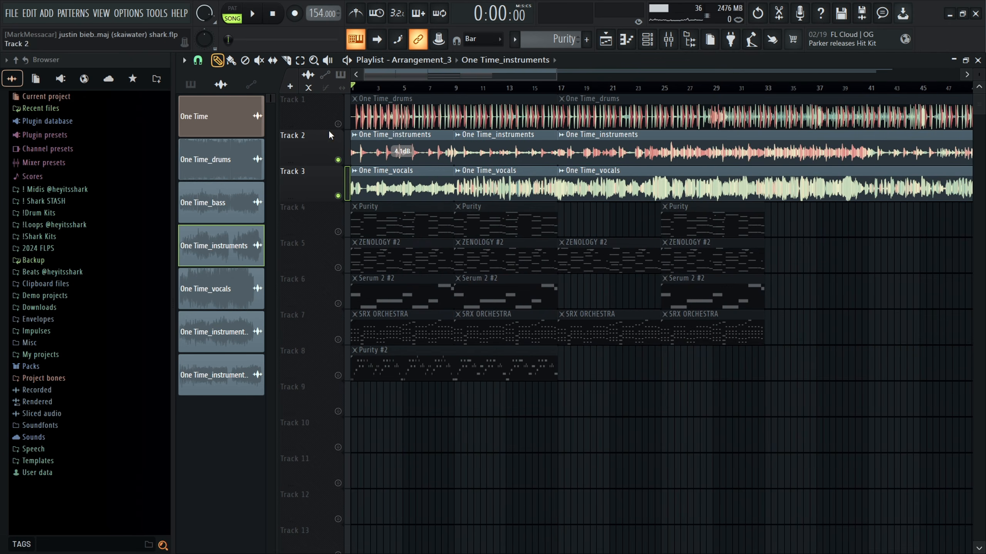
drag(220, 124, 381, 473)
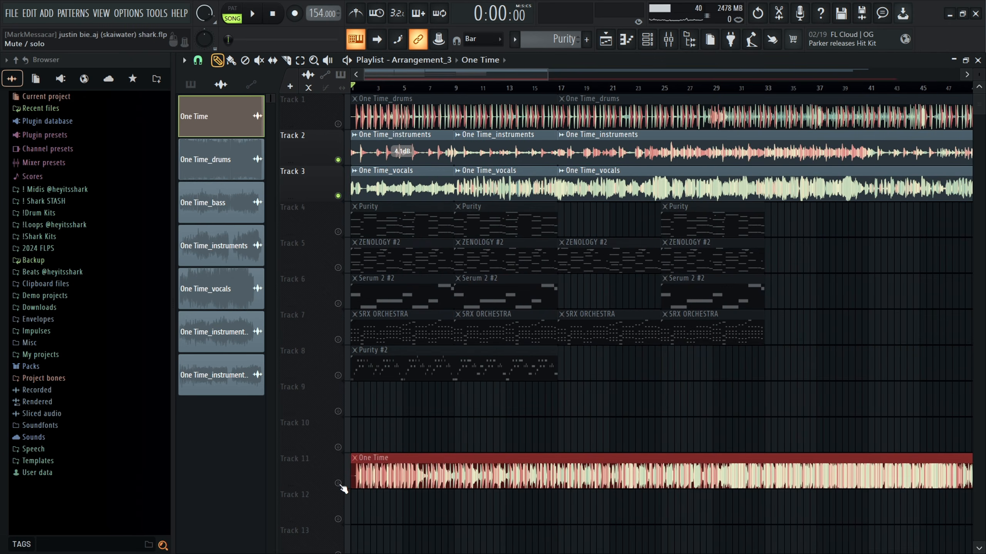
double_click(382, 473)
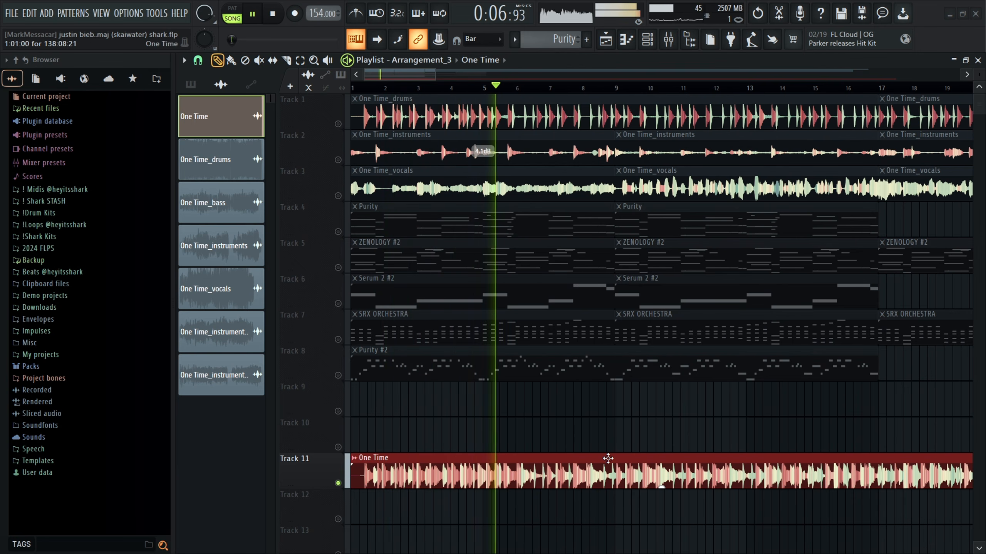
Listen to the full One Time sample from the start, stop playback, and delete its clip from Track 11
scroll(608, 458, down, 1)
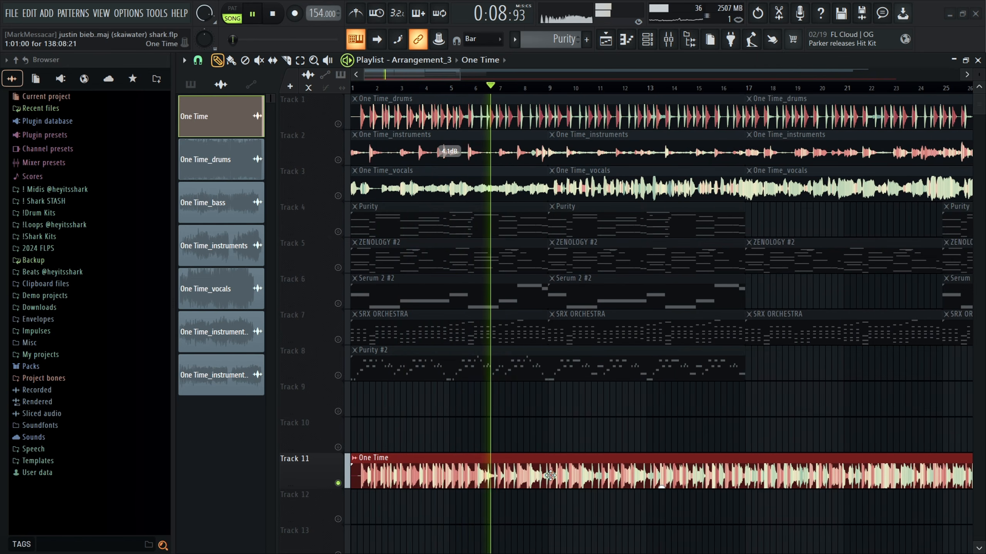
scroll(549, 474, down, 3)
scroll(549, 474, down, 2)
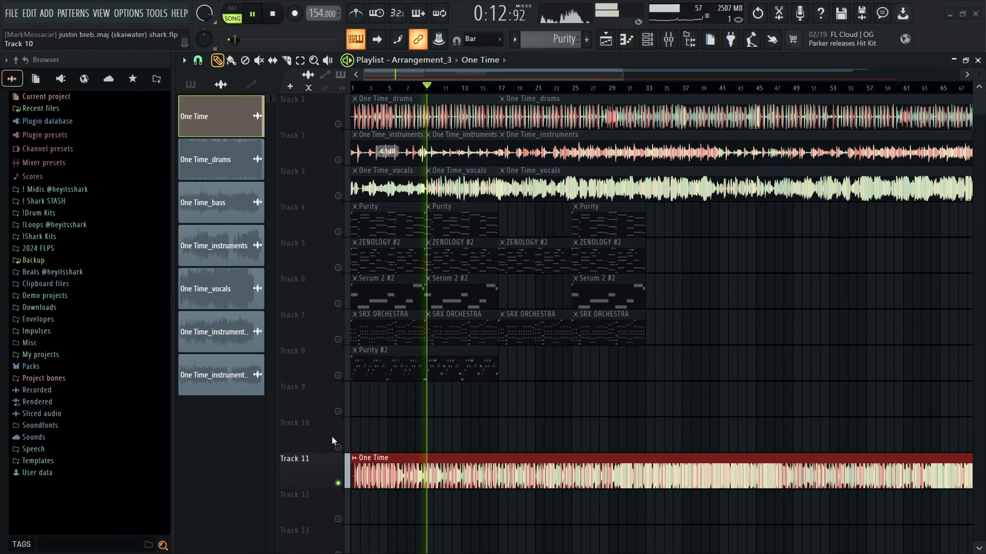
scroll(331, 436, up, 2)
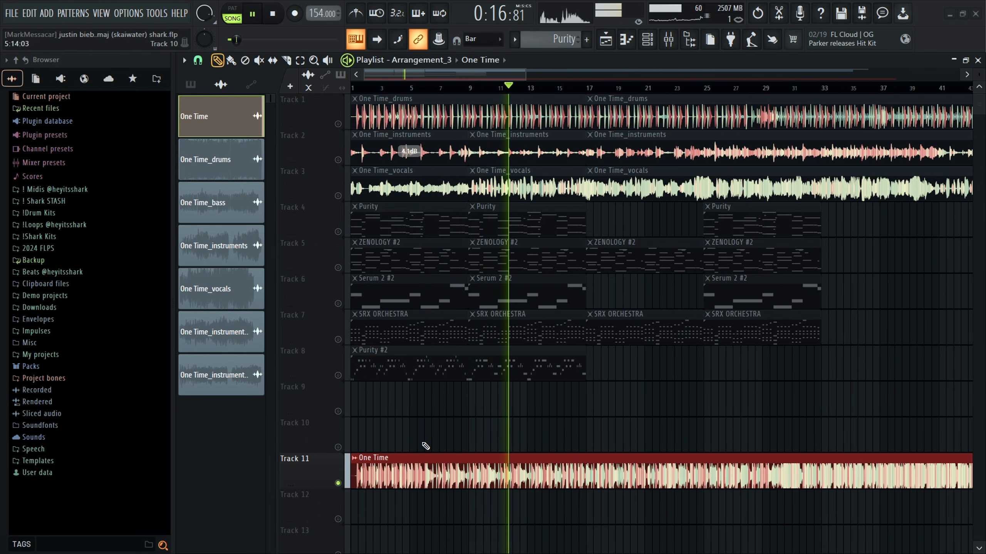
click(272, 17)
right_click(488, 474)
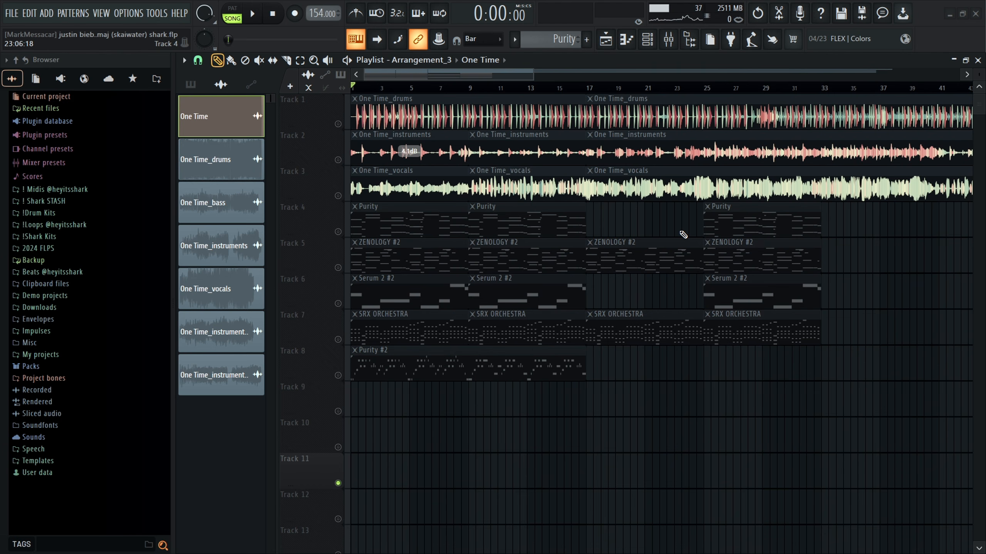
Unmute every playlist track except Track 1 and delete both One Time_drums clips from Track 1
right_click(316, 196)
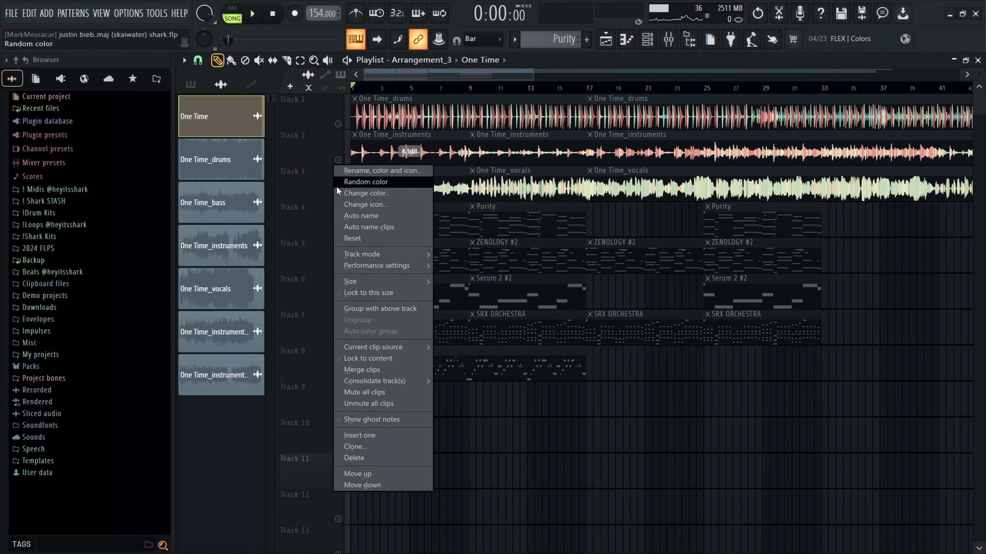
click(319, 196)
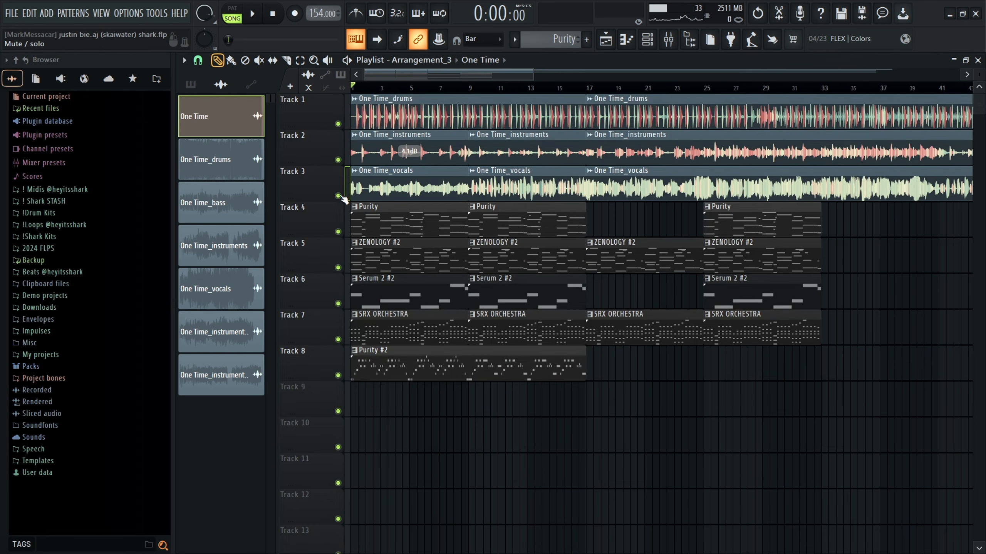
scroll(360, 197, up, 3)
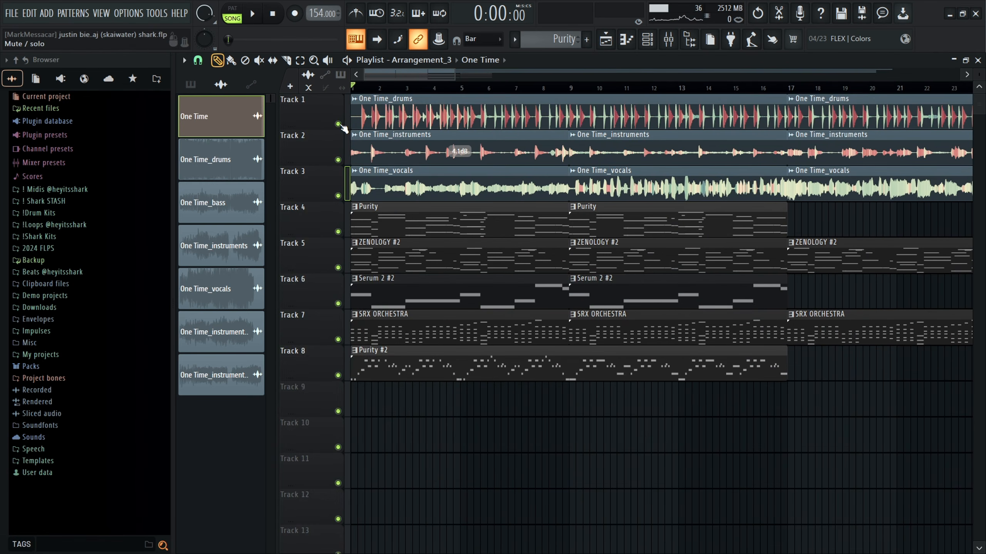
click(337, 124)
right_click(381, 122)
scroll(485, 136, down, 6)
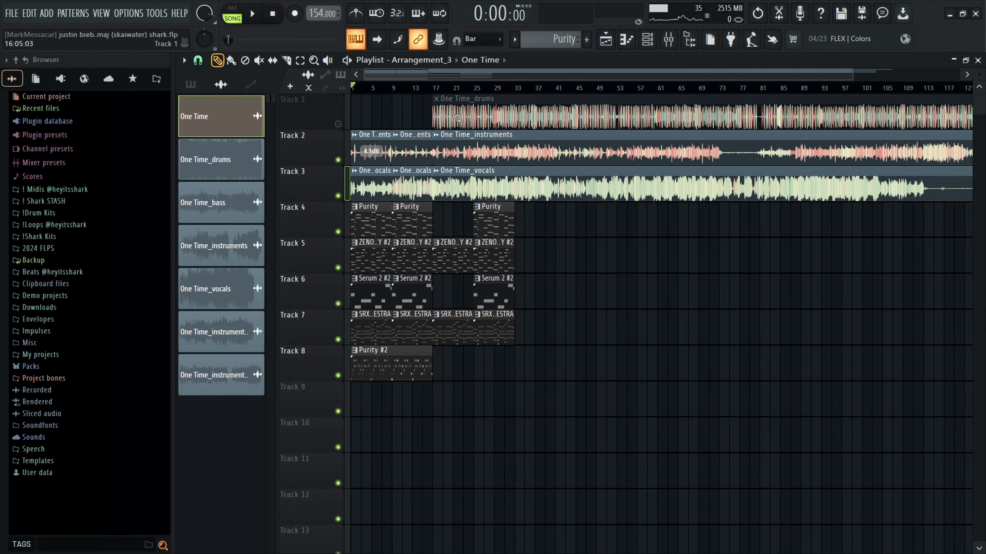
right_click(691, 109)
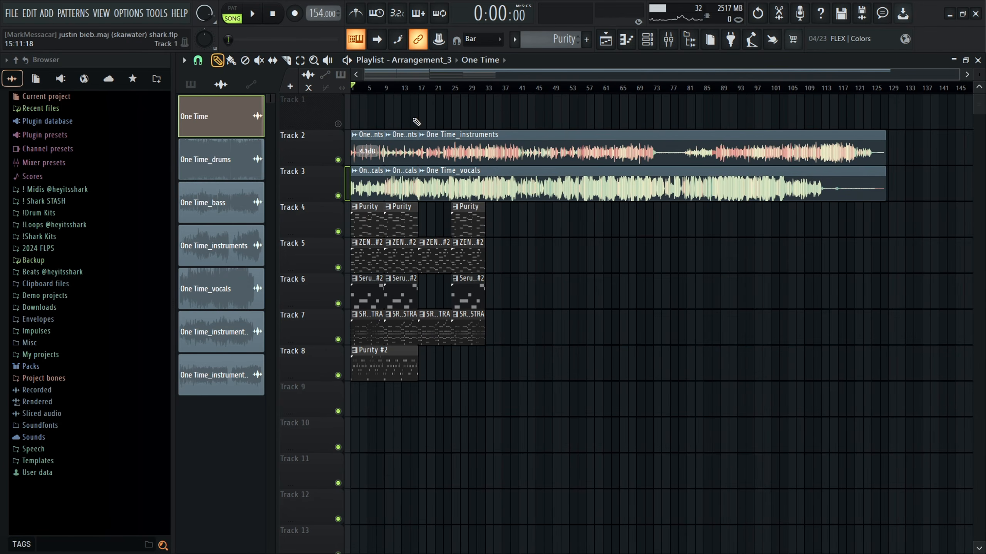
Solo the One Time_instruments track and listen to it from bar 25, stopping playback when done
scroll(382, 136, up, 2)
right_click(338, 160)
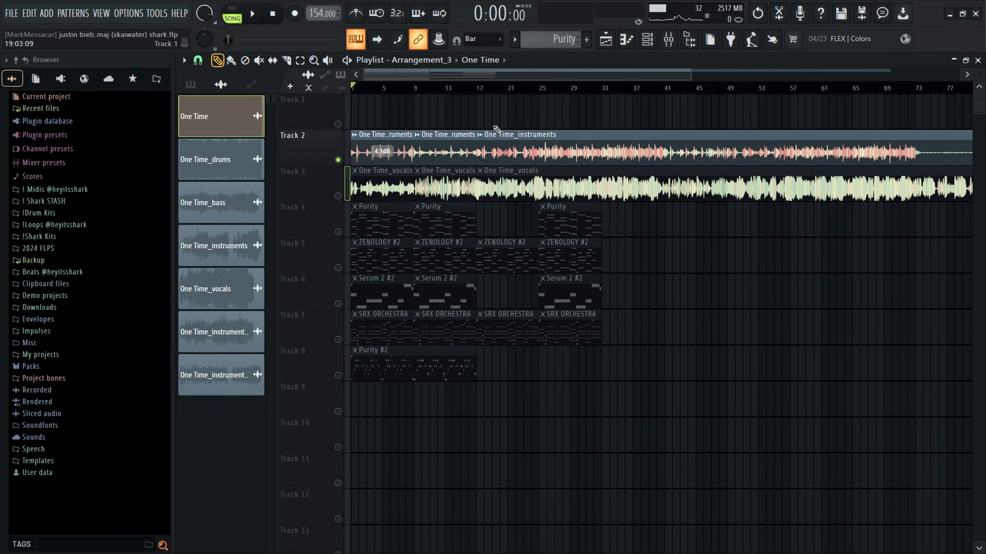
click(536, 86)
scroll(570, 208, up, 3)
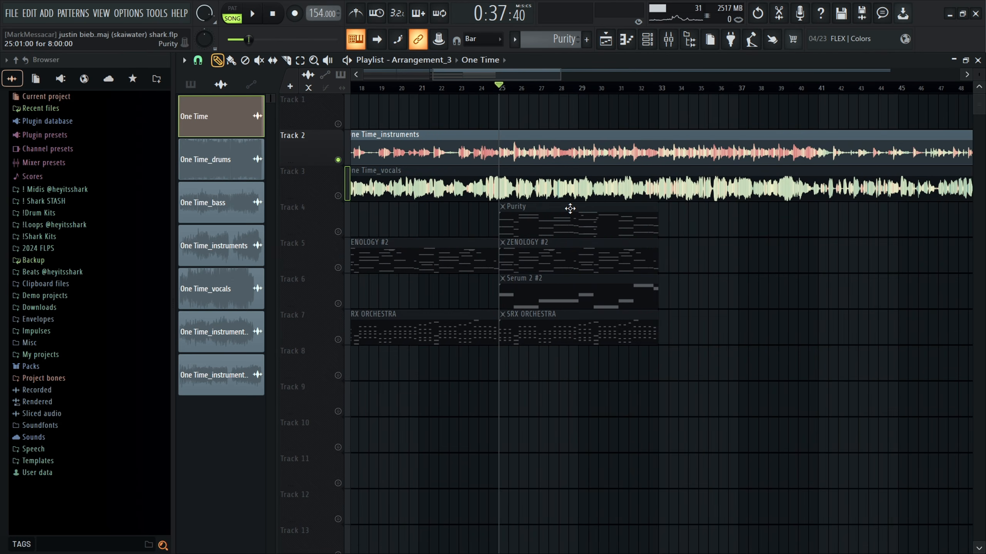
key(space)
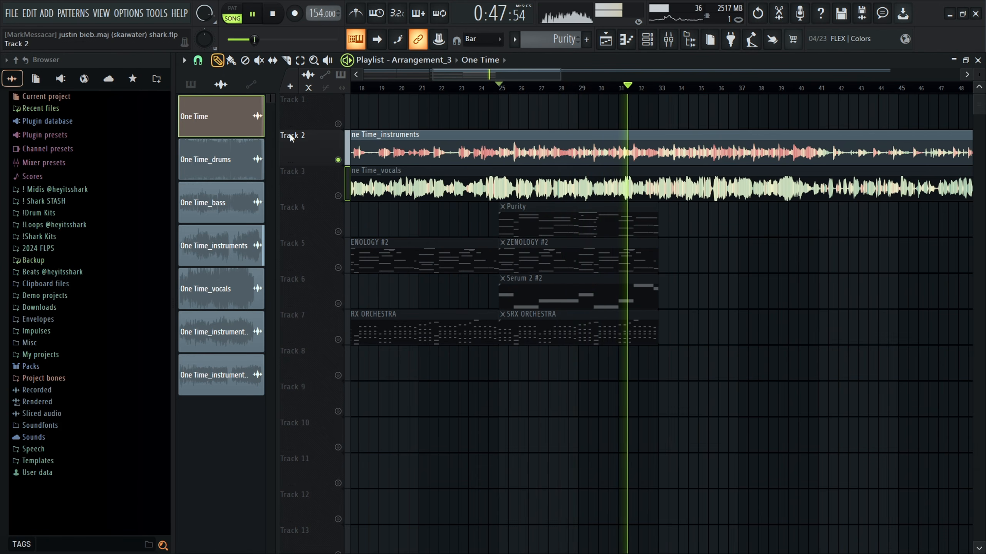
click(273, 17)
Place the full One Time sample on Track 1 at bar 19 and open its stem extraction options
drag(239, 132, 380, 103)
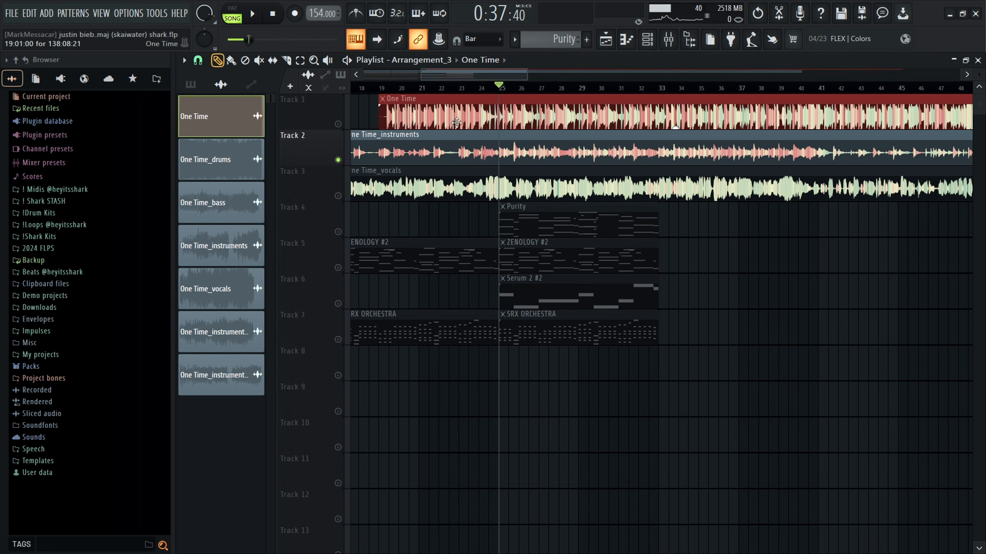
click(381, 98)
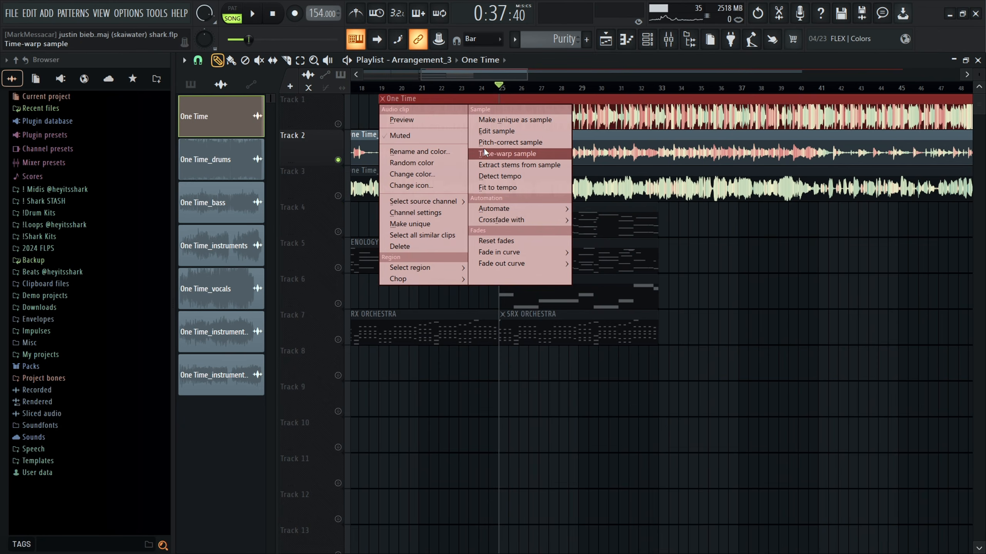
click(501, 164)
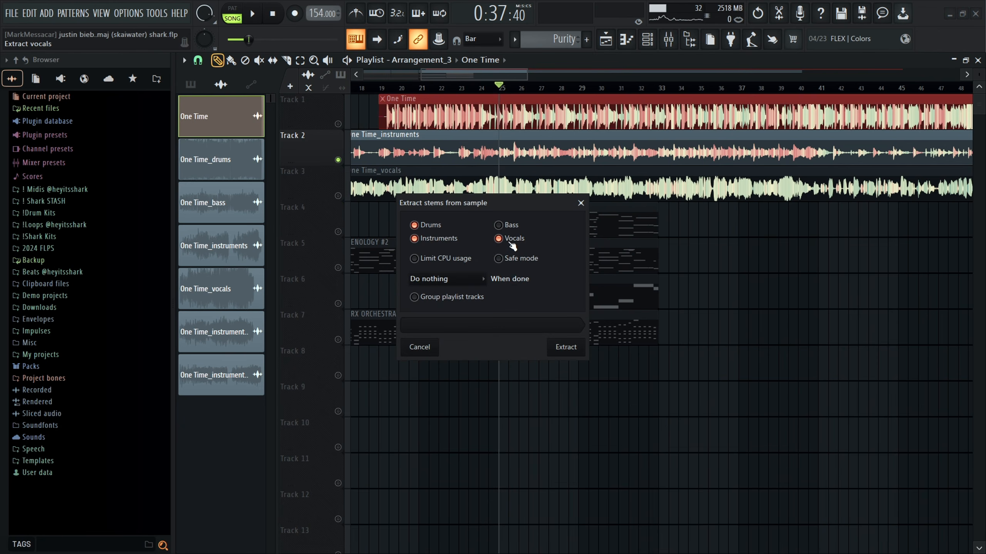
Close the stem extraction options without extracting and delete the One Time clip from Track 1
click(509, 229)
click(589, 208)
right_click(551, 119)
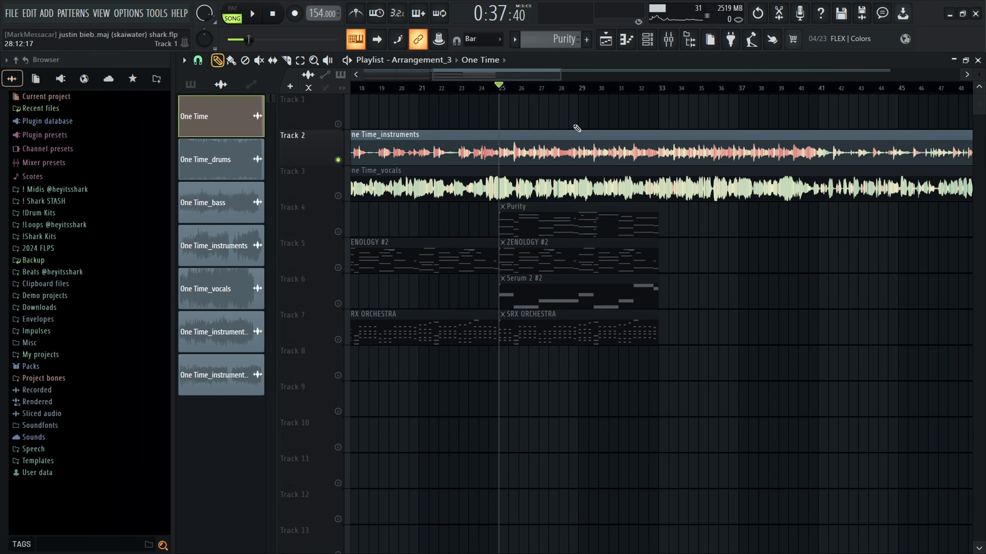
Solo the One Time_vocals track and return the song position to bar 1
right_click(338, 196)
scroll(620, 103, down, 4)
scroll(637, 233, down, 3)
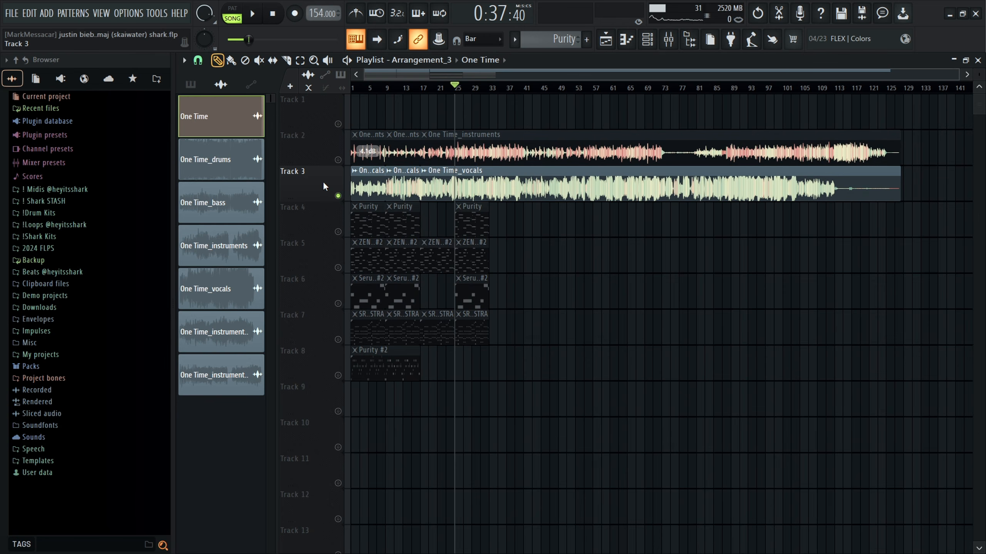
scroll(367, 86, up, 3)
drag(366, 86, 318, 98)
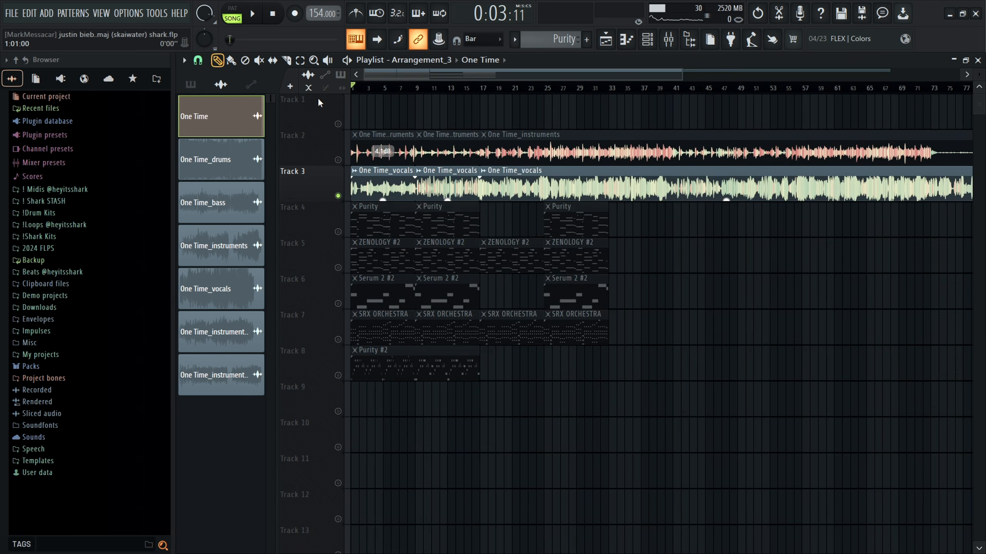
Listen to the soloed vocals from the beginning of the song and stop playback
scroll(411, 146, up, 1)
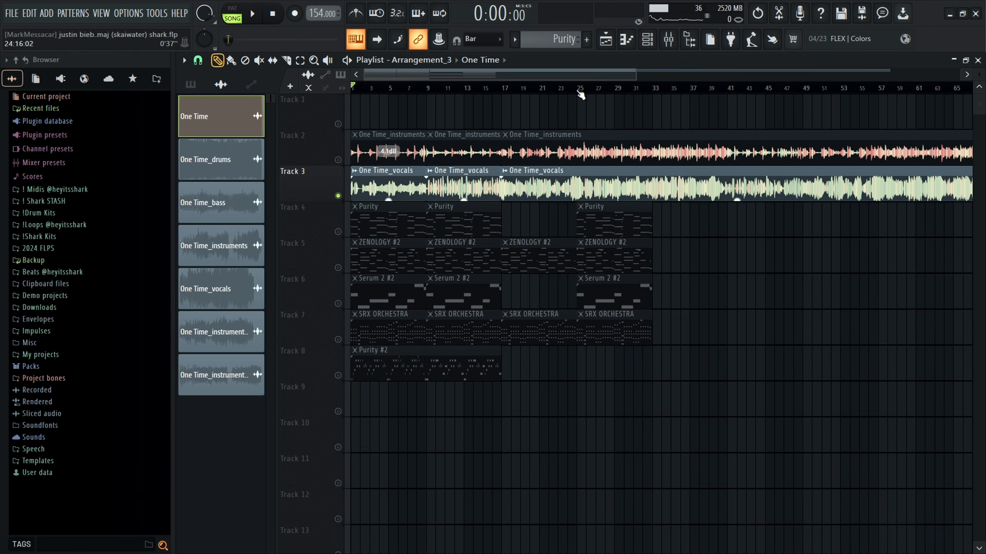
scroll(299, 186, up, 6)
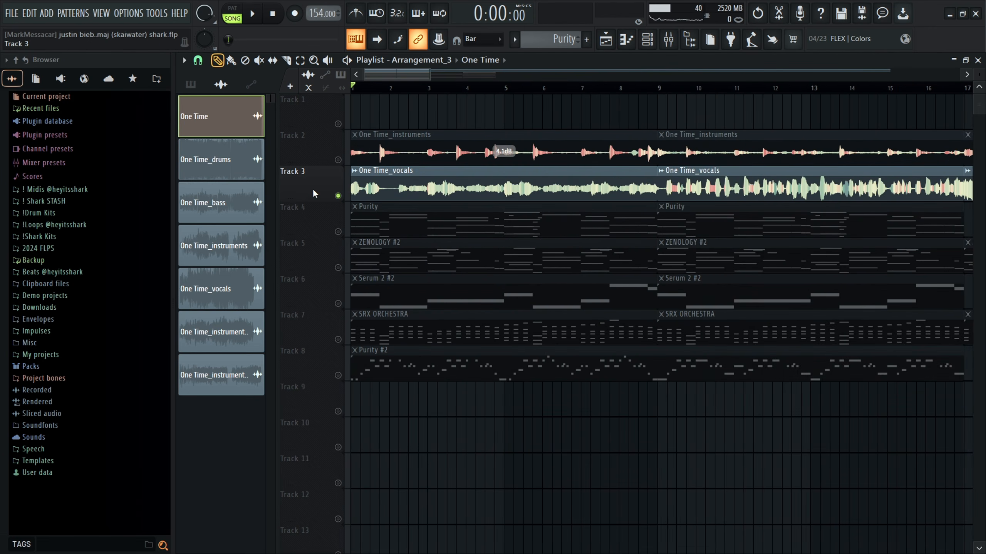
scroll(314, 193, up, 3)
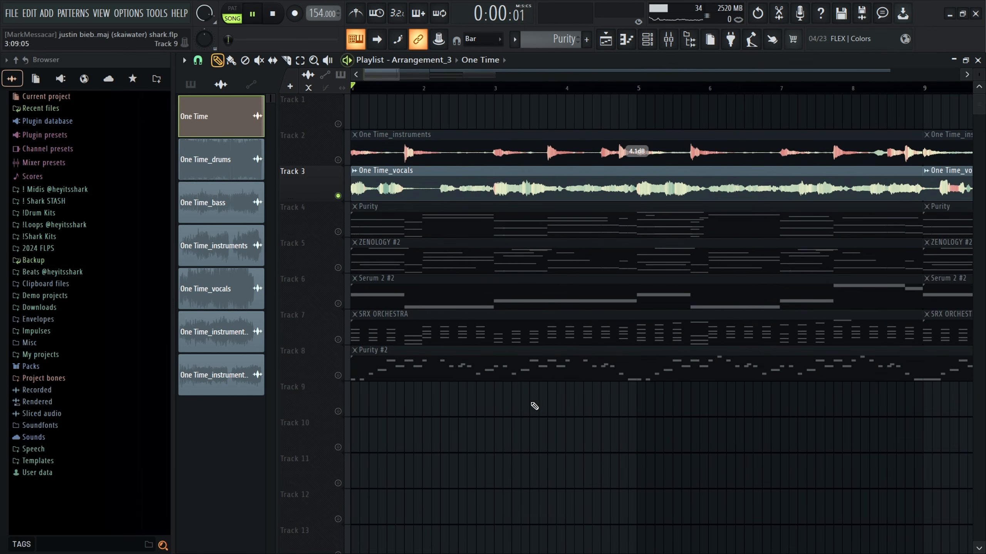
key(space)
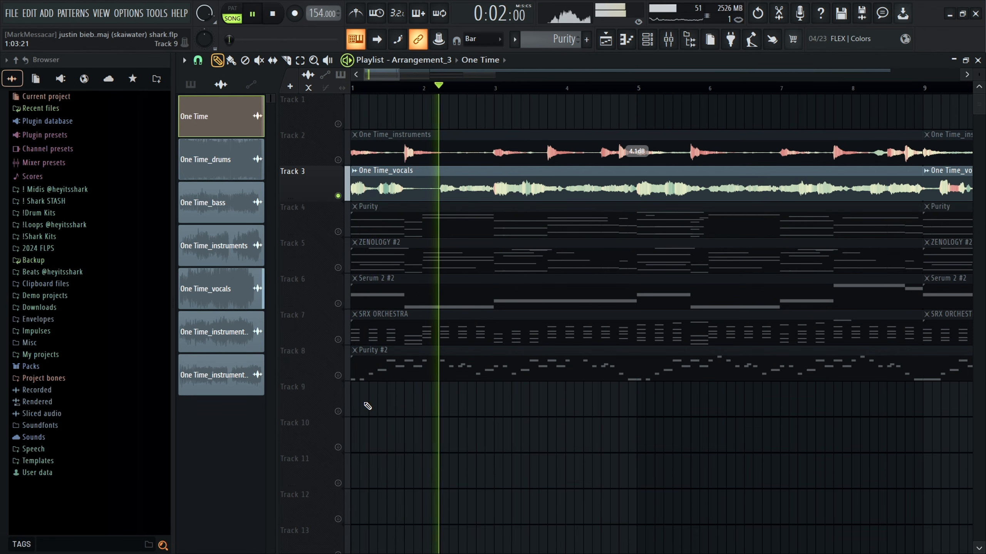
scroll(366, 405, down, 1)
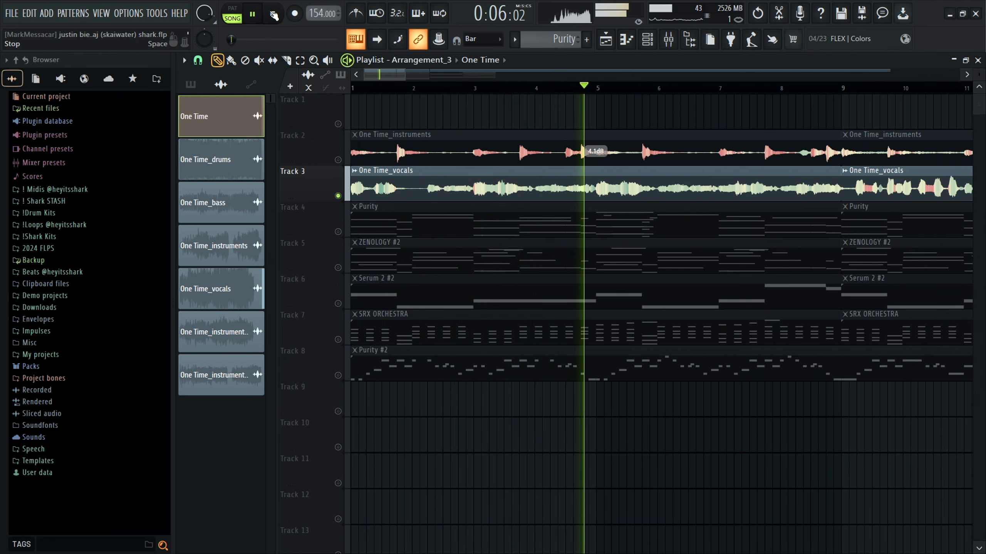
scroll(540, 216, down, 2)
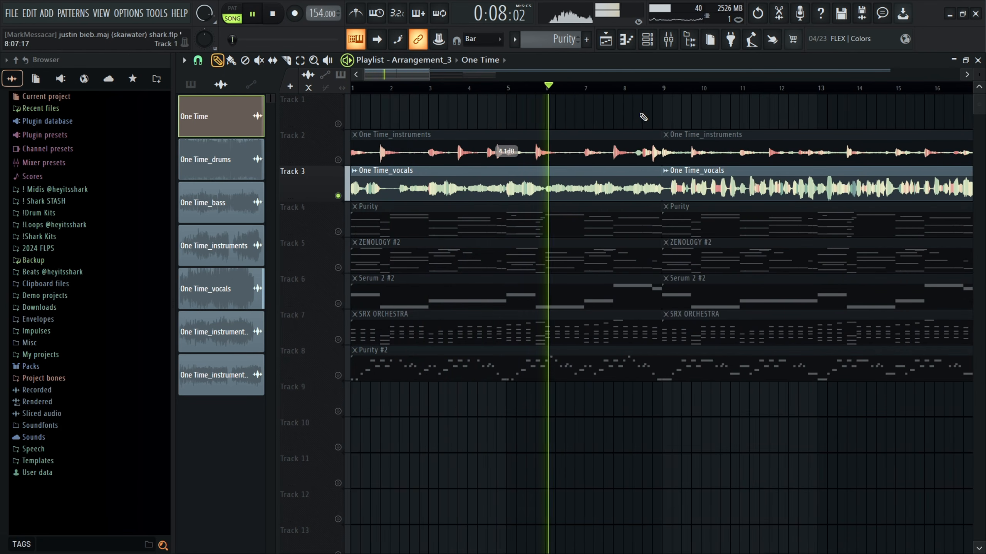
key(space)
Play the soloed vocals from bar 17 and stop before the section at bar 25
scroll(632, 124, down, 2)
click(655, 89)
key(space)
scroll(699, 187, up, 2)
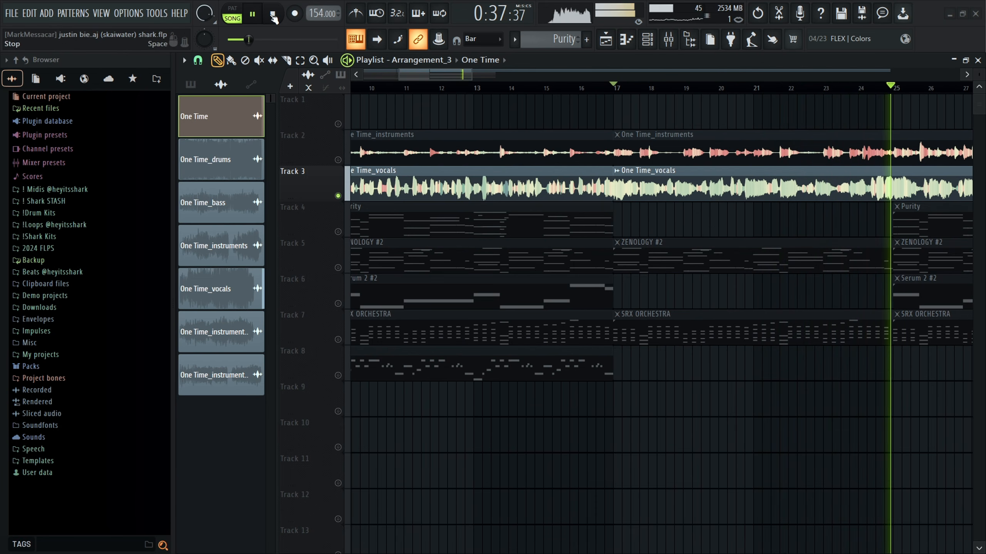
click(273, 13)
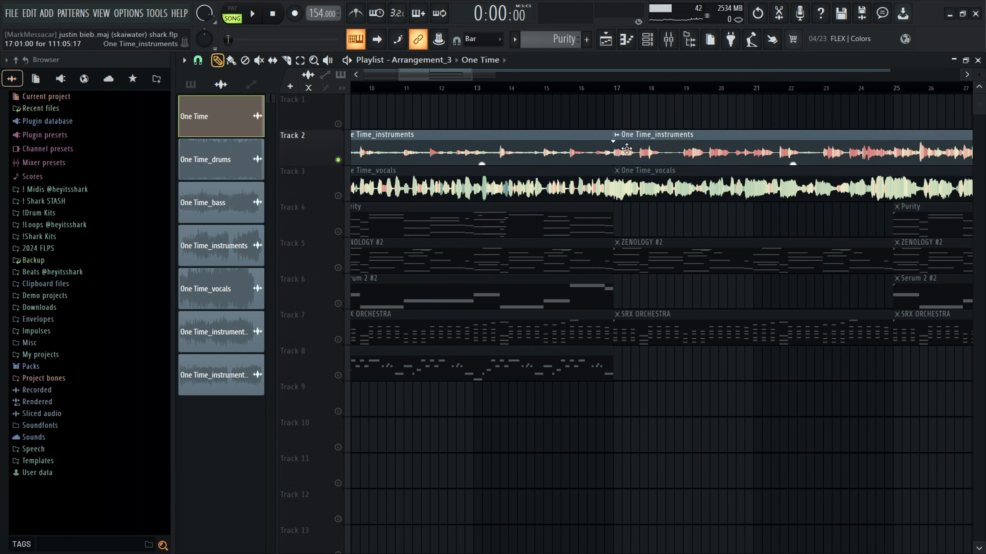
Inspect the OTT compressor settings for One Time_instruments, close the open windows, and set the song position to bar 17
double_click(674, 149)
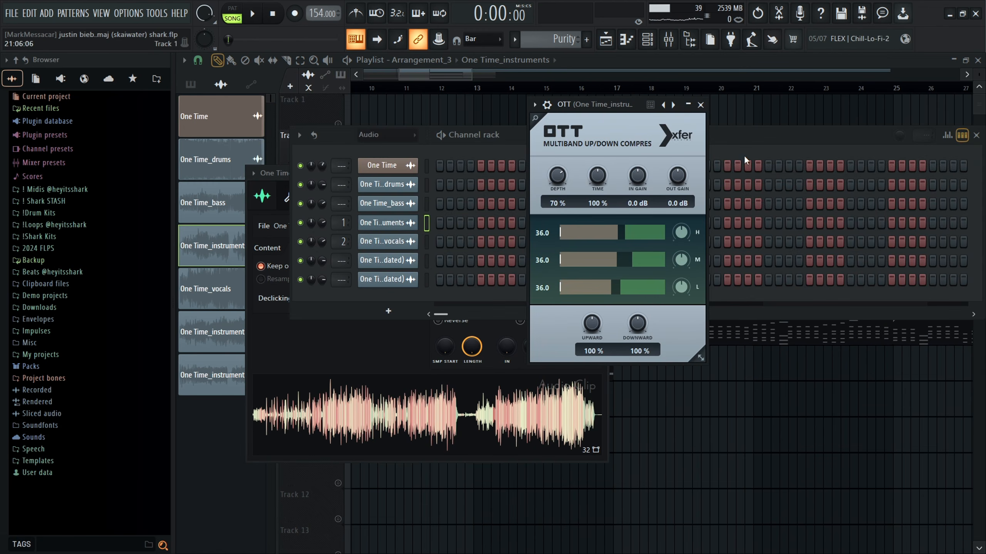
key(F12)
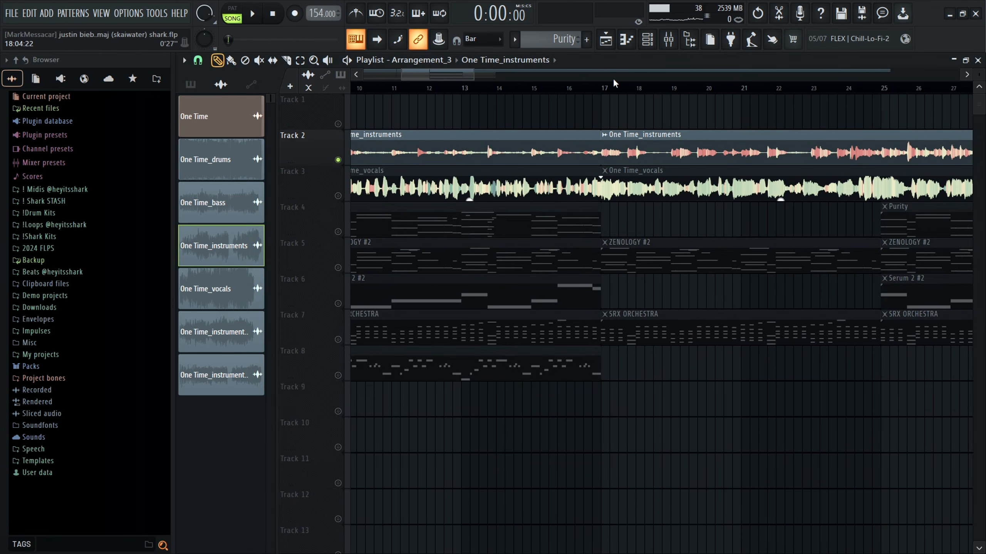
click(596, 88)
Solo the vocals track and inspect the low and high cuts in its Fruity Parametric EQ 2, closing the equalizer when done
click(338, 196)
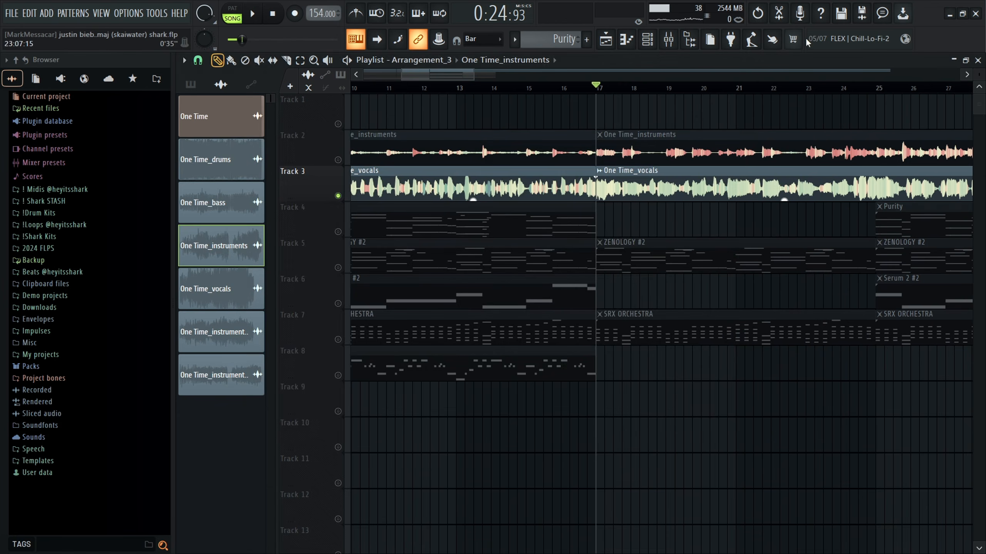
click(812, 141)
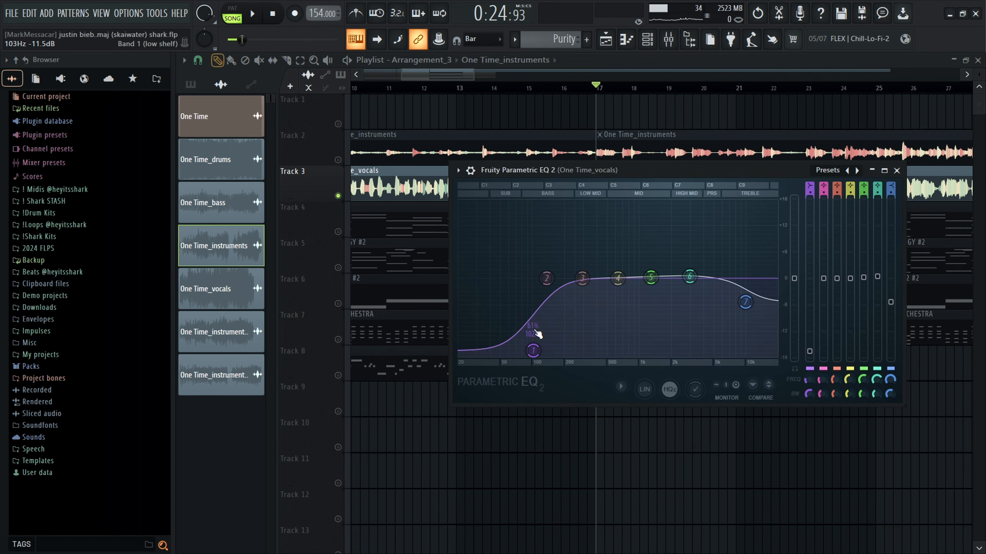
click(896, 171)
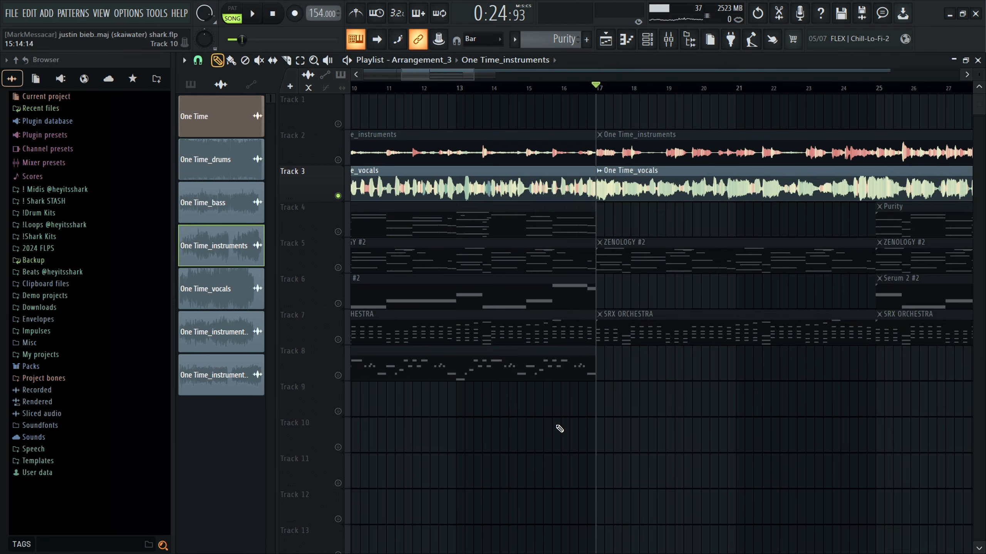
scroll(535, 303, down, 4)
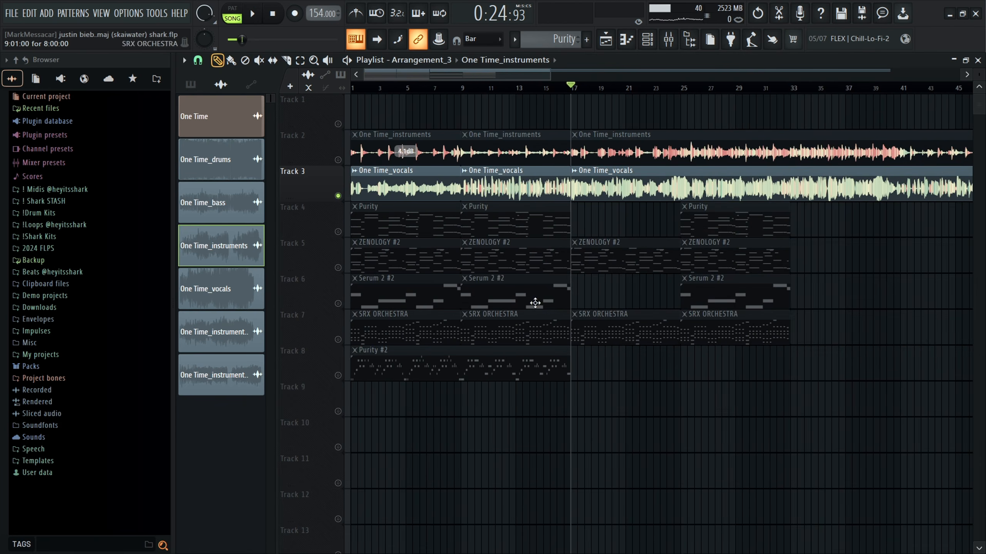
Inspect the pitch and time-stretching settings of the One Time_vocals clip, closing its settings when done
scroll(534, 303, down, 3)
double_click(503, 187)
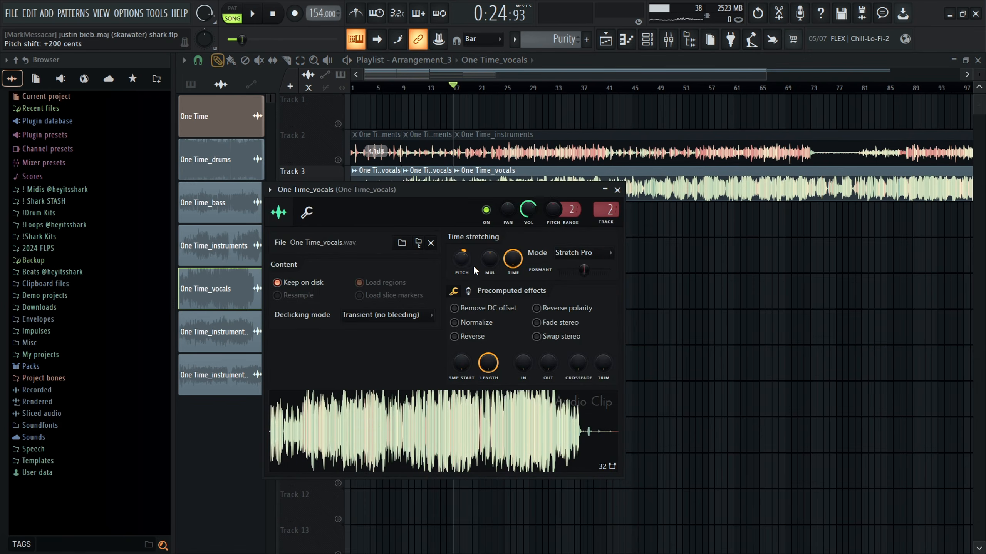
click(617, 189)
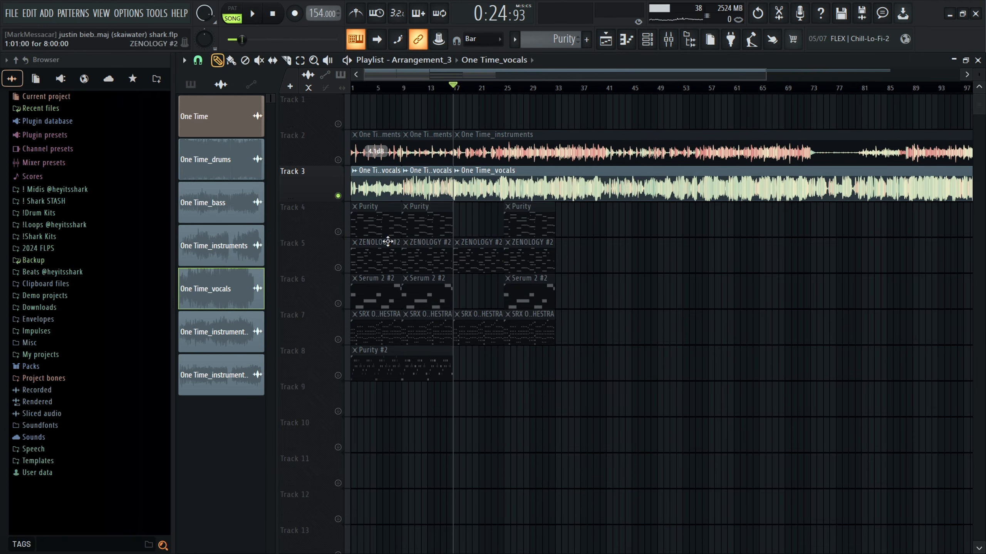
Solo the Purity track, return the song position to the start, and open the Purity pattern in the piano roll
right_click(339, 232)
scroll(339, 233, up, 3)
drag(520, 86, 342, 87)
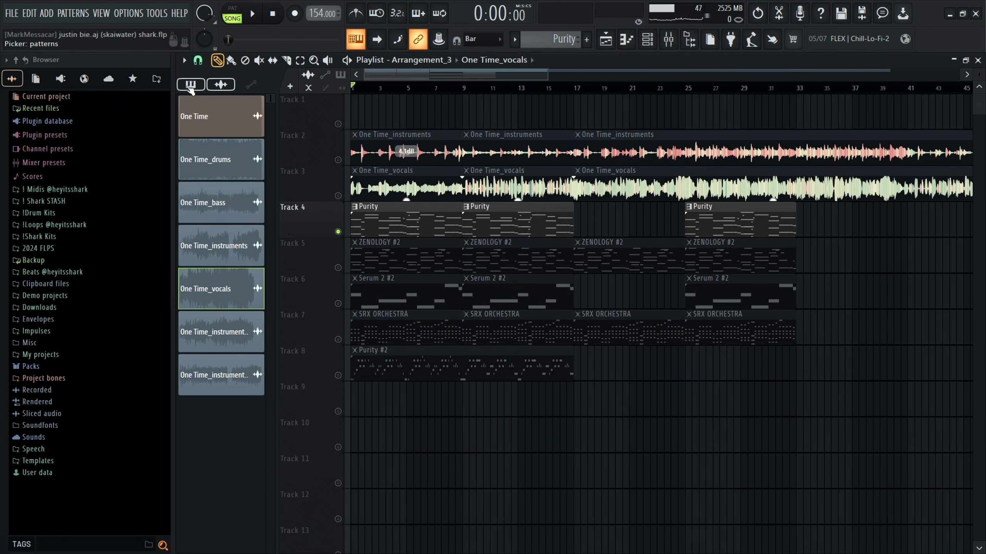
click(190, 84)
click(237, 113)
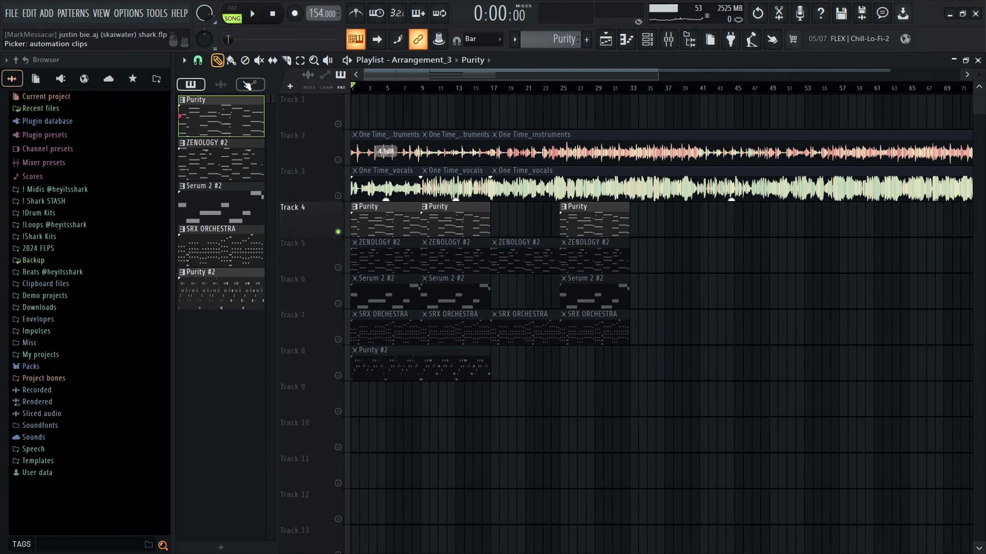
double_click(237, 113)
key(l)
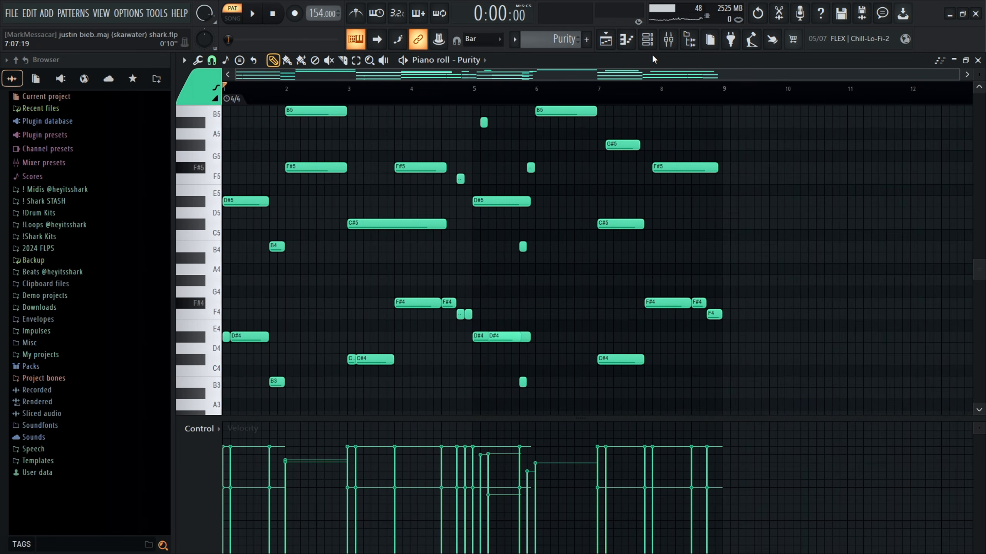
Open the Purity instrument from its channel and examine which preset it uses, closing it when done
click(647, 38)
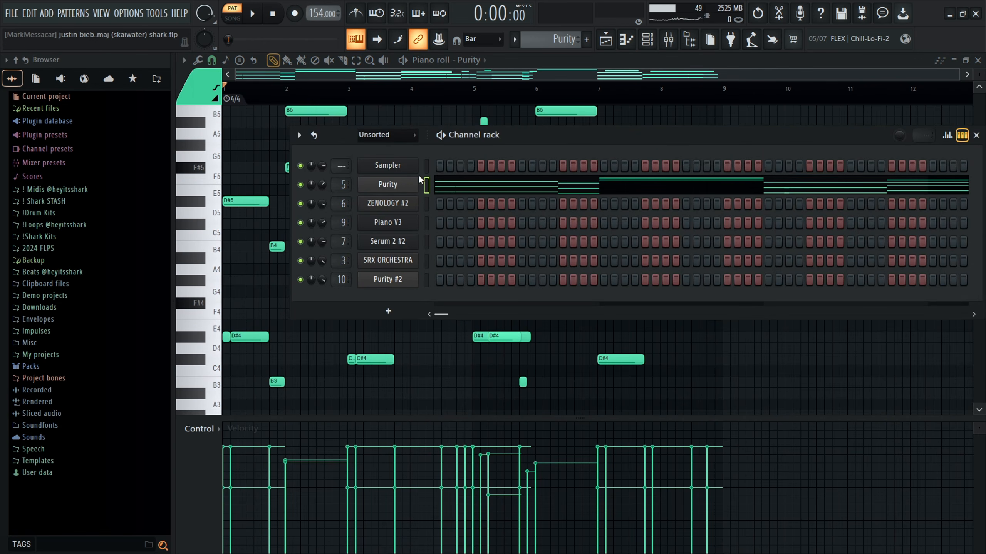
click(412, 190)
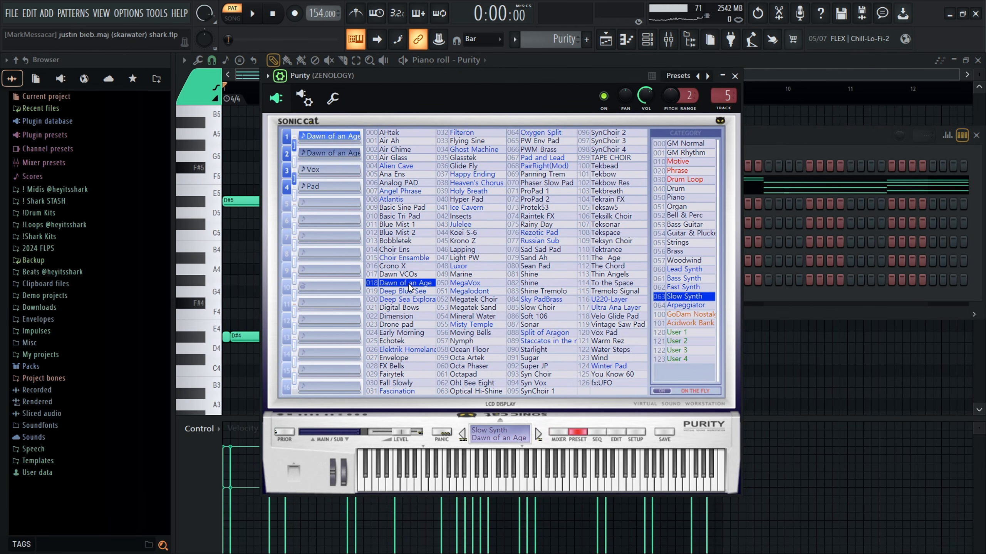
click(787, 189)
click(787, 189)
Dismiss the Melodyne welcome screen and return to the Purity pattern's notes
scroll(458, 280, down, 4)
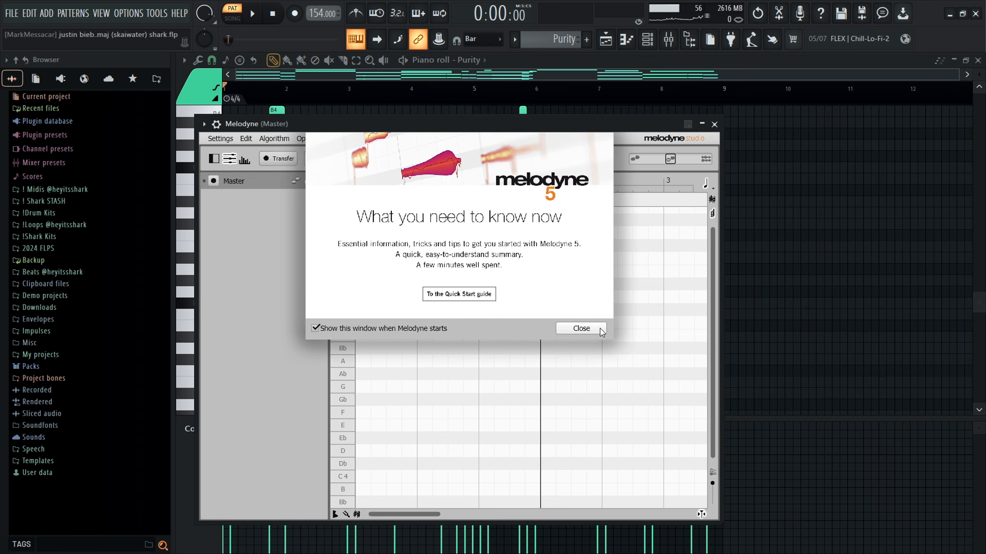
click(581, 329)
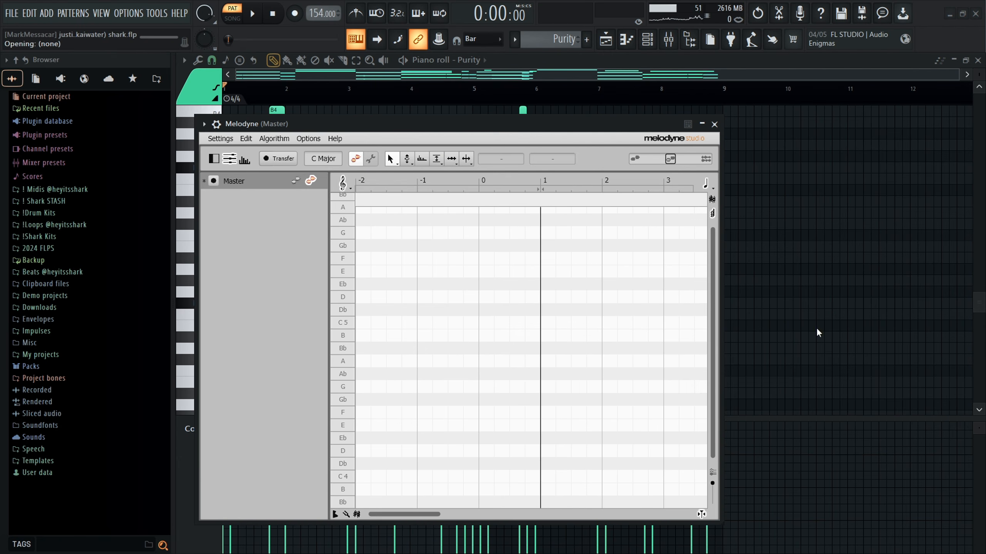
scroll(575, 286, down, 2)
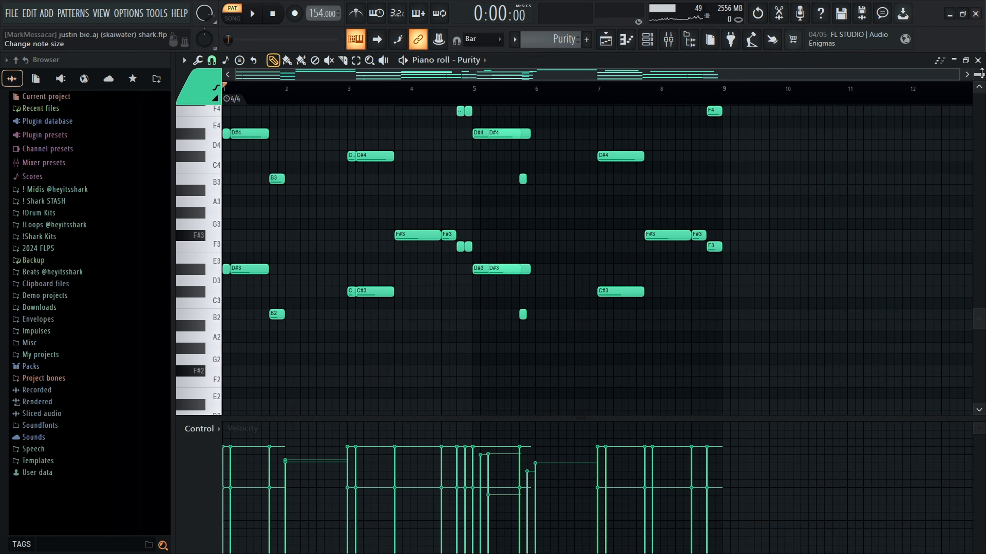
Listen to the Purity pattern from its beginning with all its notes in view and stop playback
drag(981, 73, 974, 69)
scroll(825, 258, up, 1)
key(space)
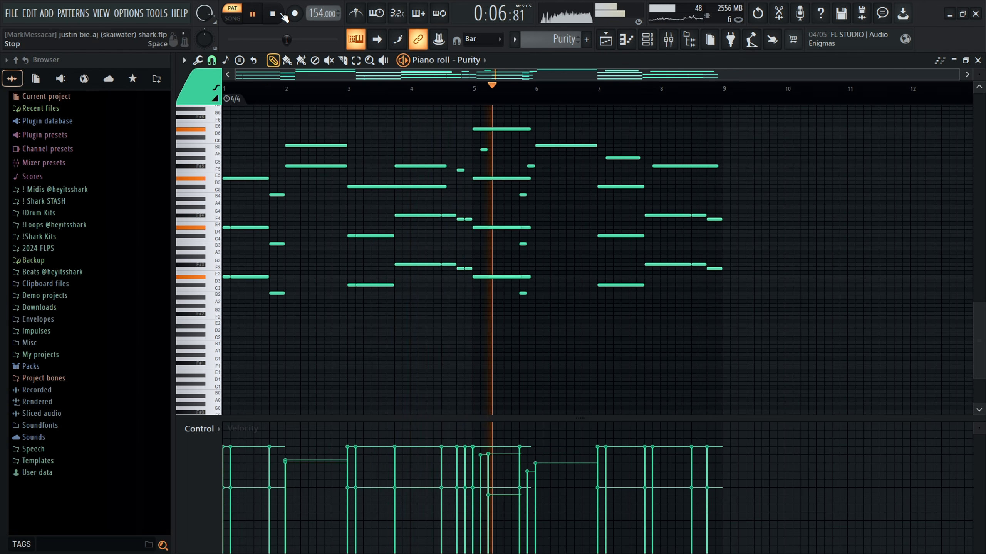
scroll(364, 117, up, 1)
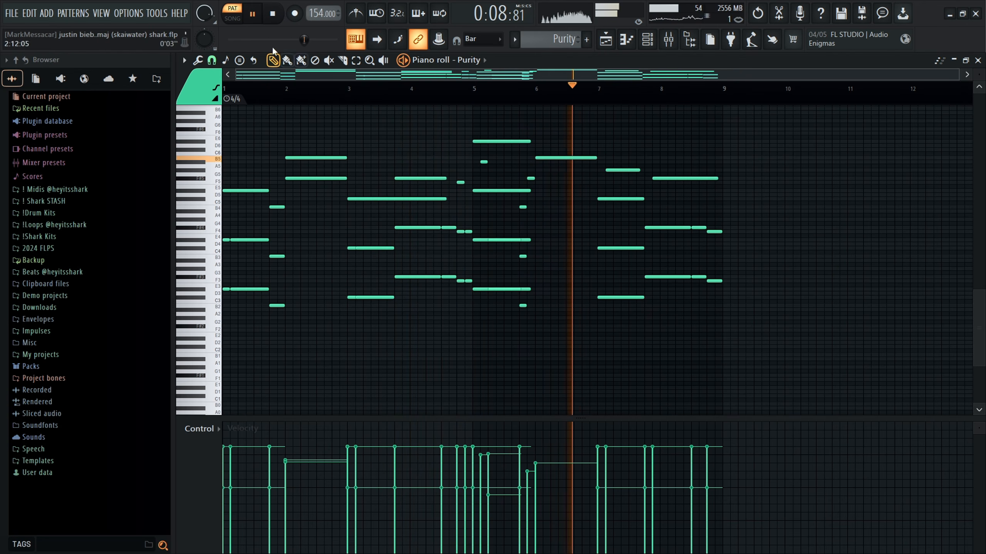
click(280, 17)
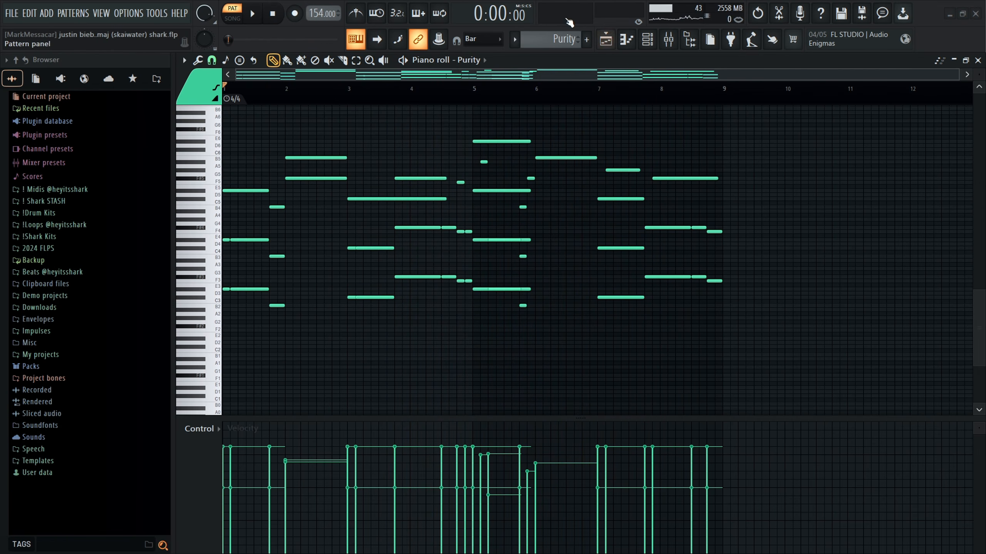
Switch to the ZENOLOGY #2 pattern and inspect its instrument's preset in the ZENOLOGY preset browser
scroll(547, 39, down, 1)
scroll(602, 369, up, 2)
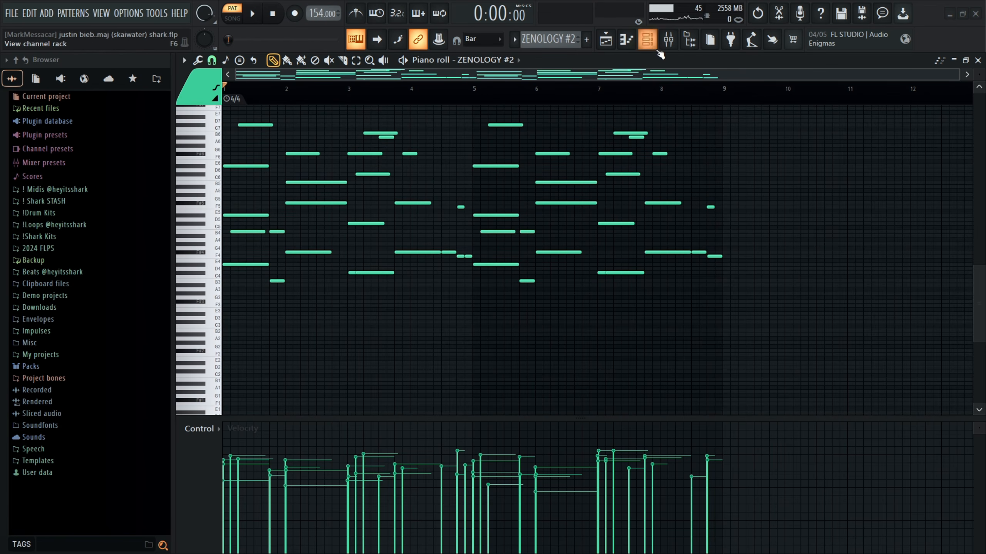
scroll(596, 207, up, 1)
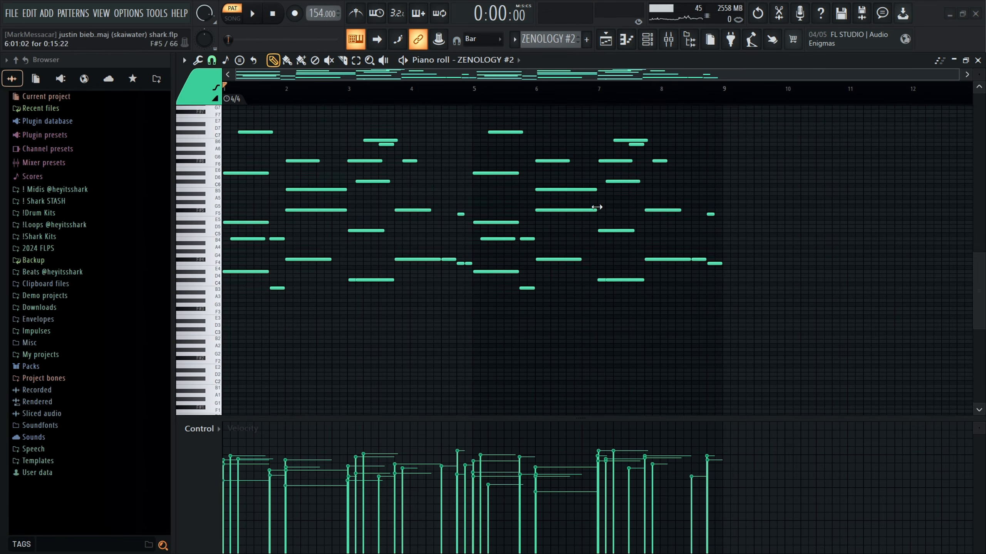
click(639, 39)
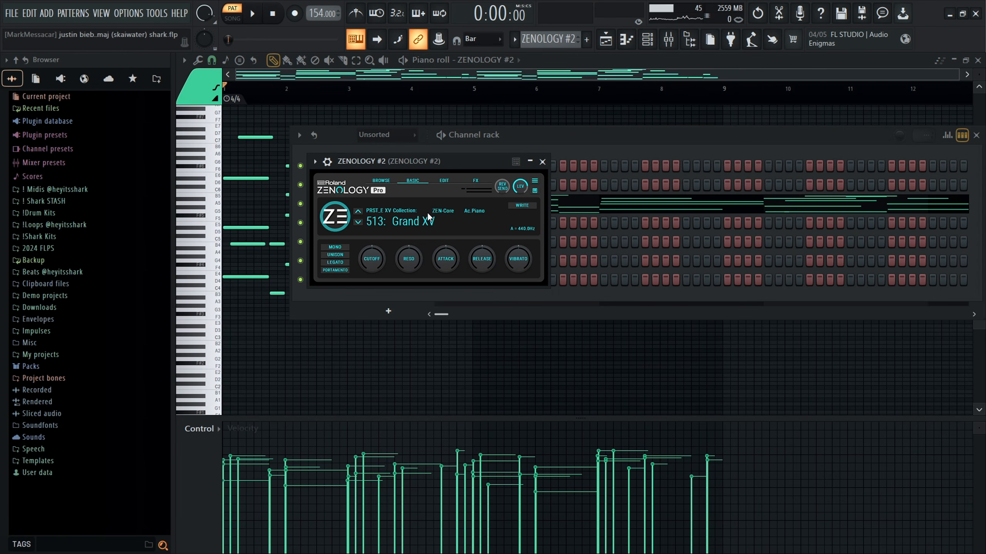
click(412, 230)
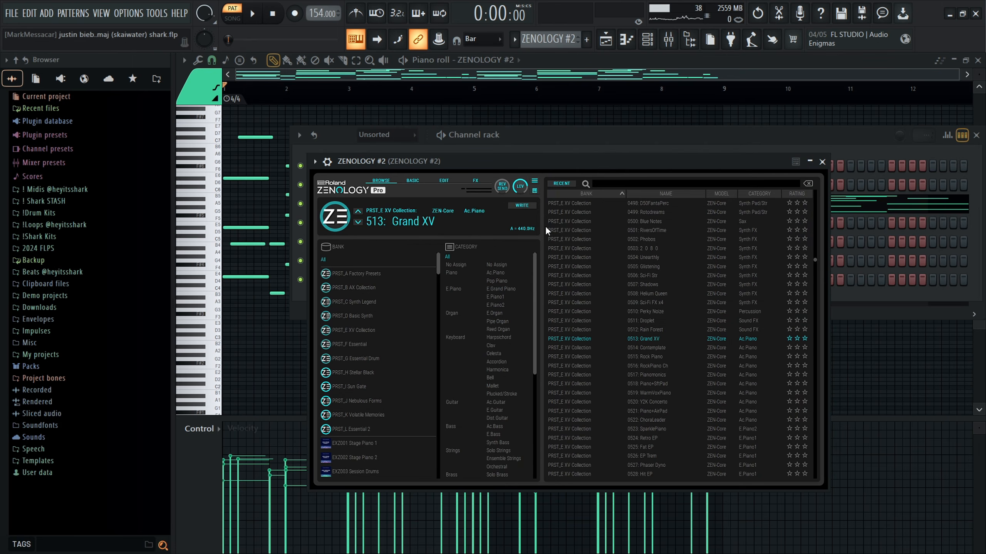
Return to the ZENOLOGY #2 notes, play the pattern from the beginning, and stop playback
click(277, 149)
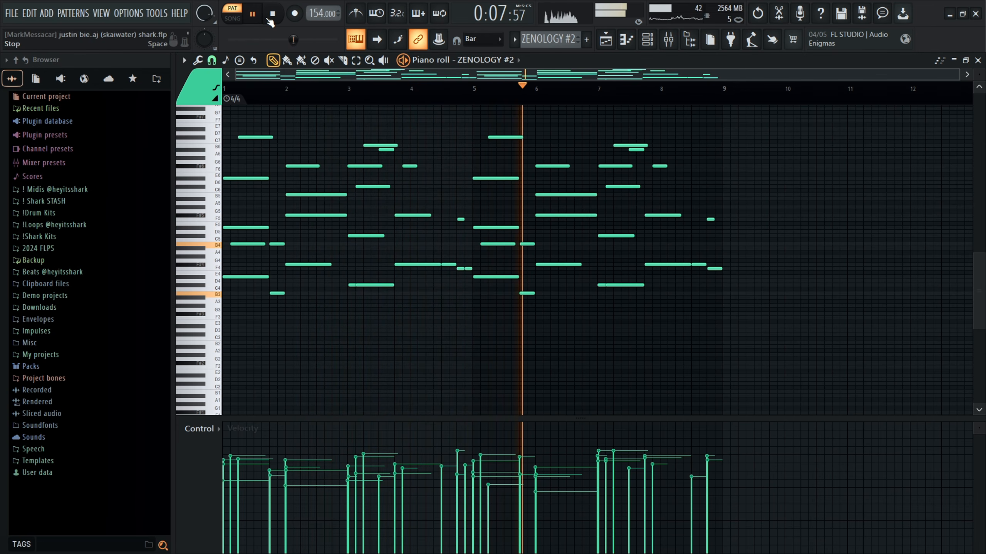
scroll(254, 182, up, 1)
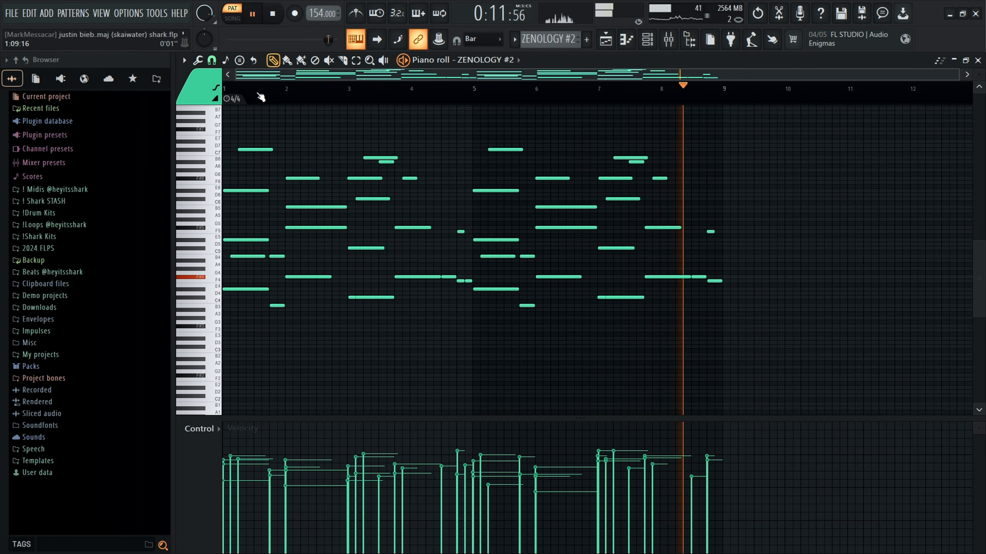
click(272, 20)
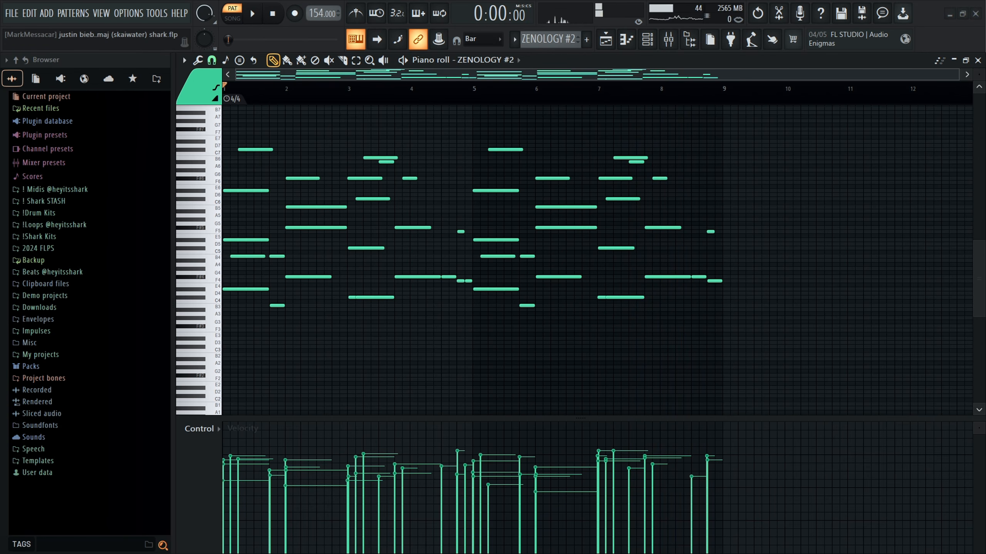
Switch to the Serum 2 #2 pattern and inspect the preset and oscillators of its Serum 2 bass
scroll(536, 44, down, 1)
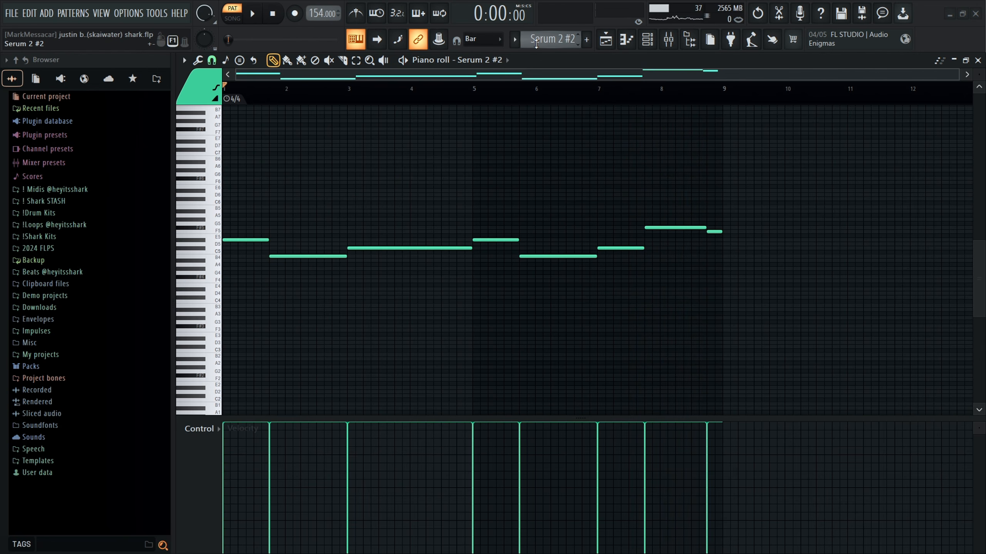
click(648, 38)
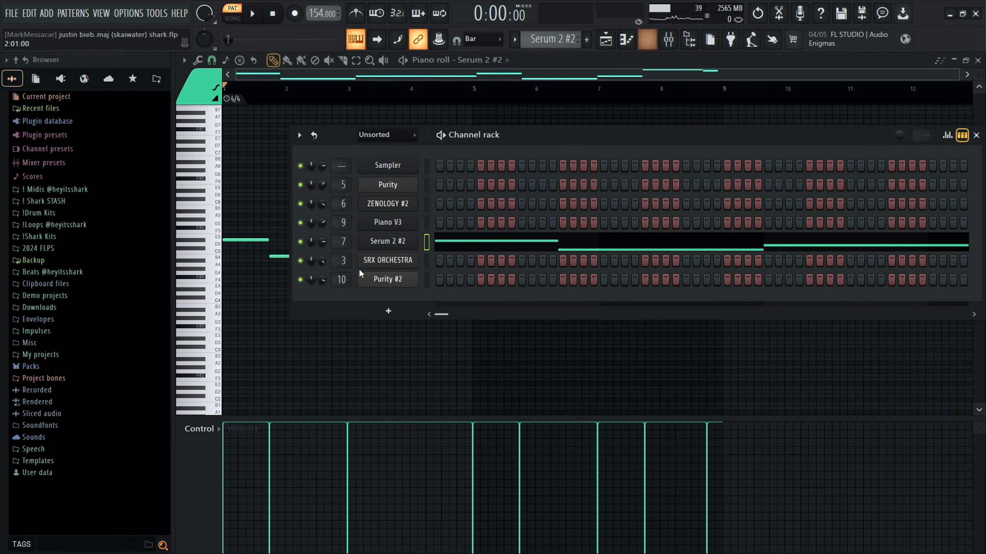
click(384, 243)
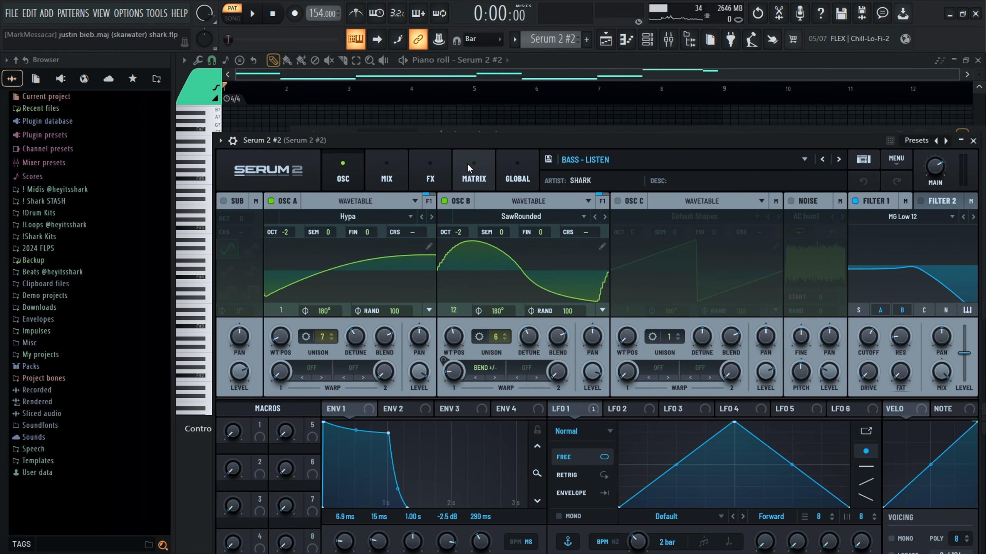
click(617, 158)
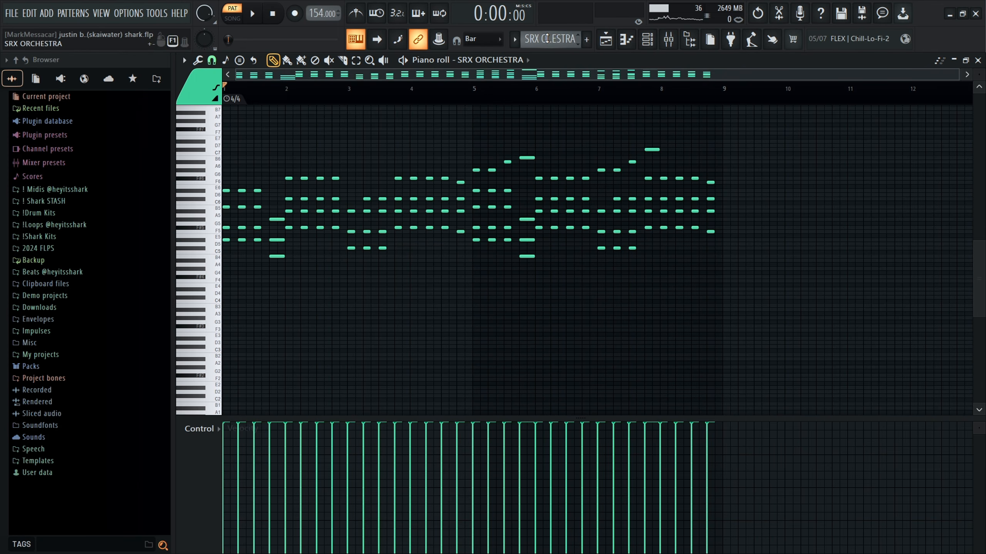
Examine the bass notes in the Serum 2 #2 pattern up close, play the pattern, and stop playback
scroll(547, 39, up, 1)
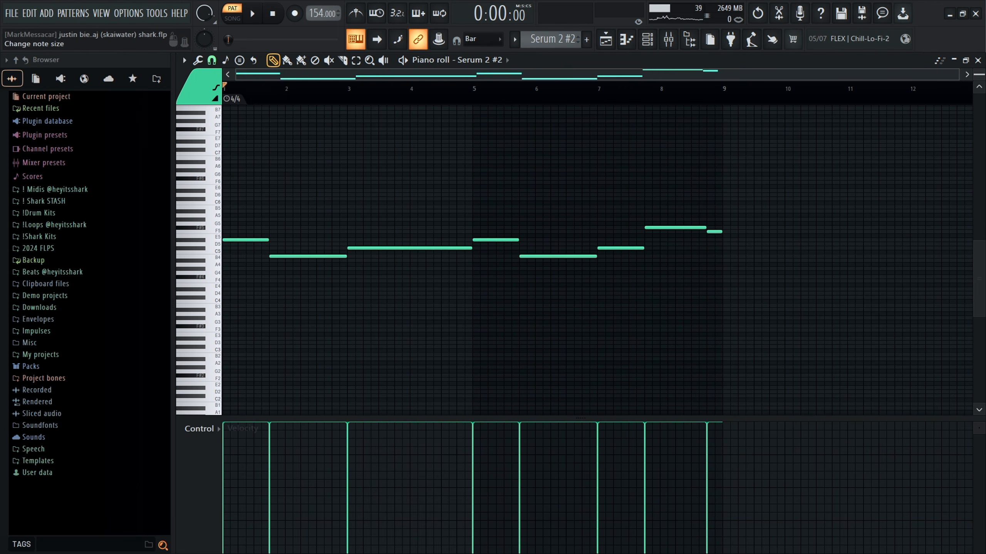
scroll(978, 74, up, 3)
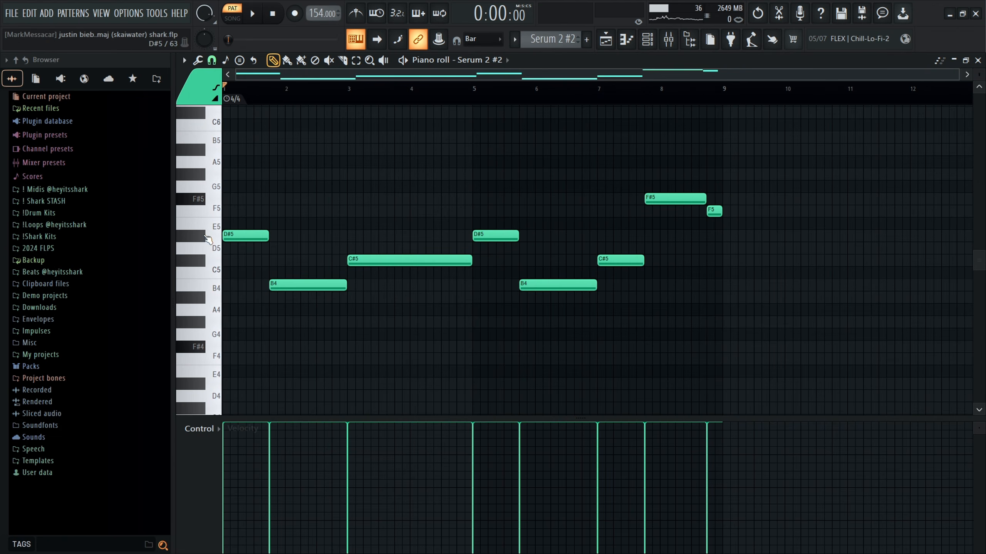
scroll(206, 236, up, 1)
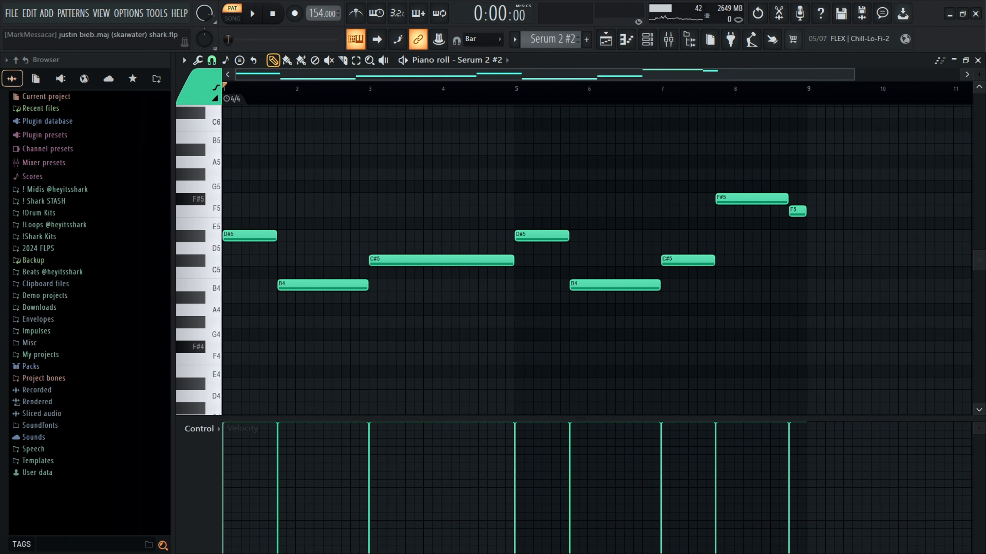
key(space)
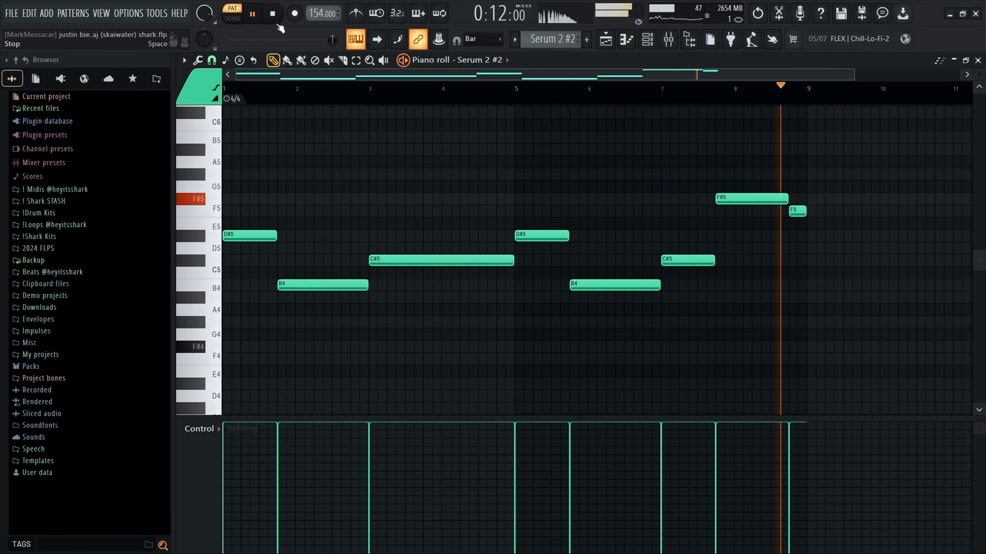
click(273, 13)
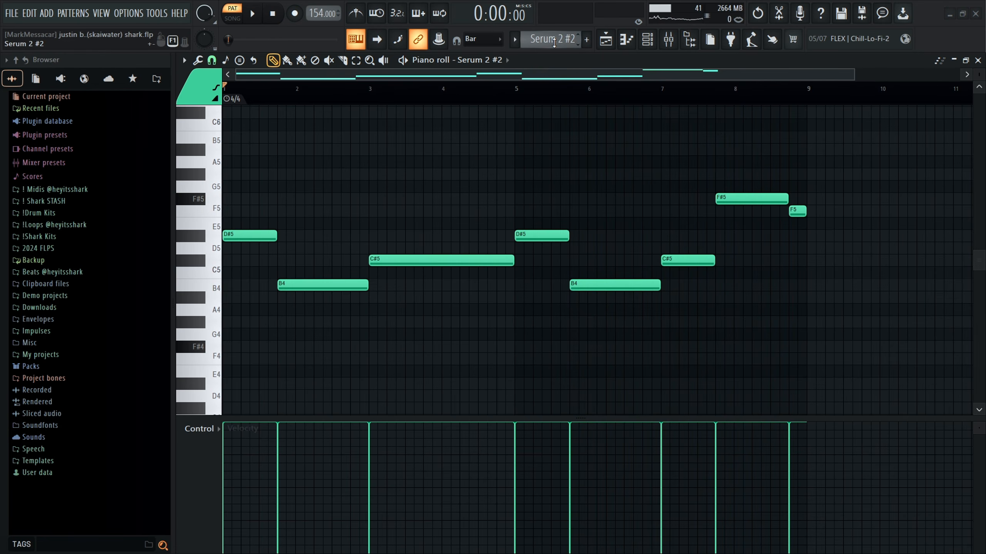
Switch to the SRX ORCHESTRA pattern and inspect the string patch loaded in its instrument, closing the plugin when done
scroll(554, 42, down, 1)
scroll(557, 213, up, 3)
click(647, 40)
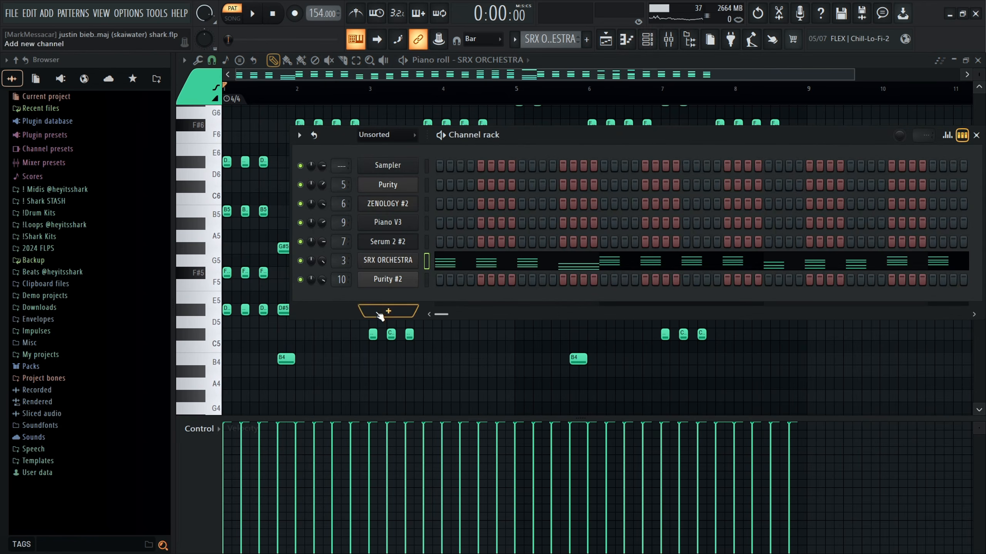
click(383, 264)
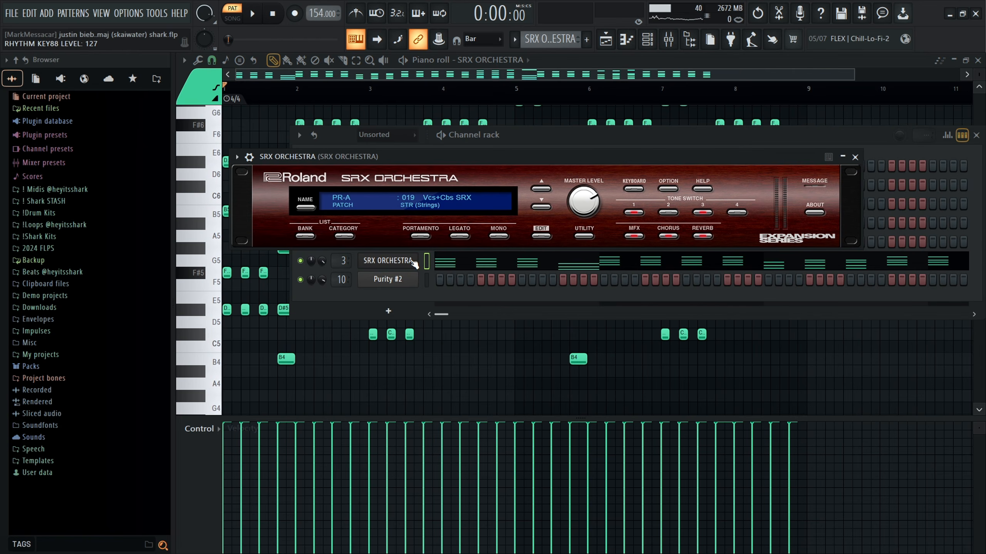
click(460, 199)
mouse_move(332, 220)
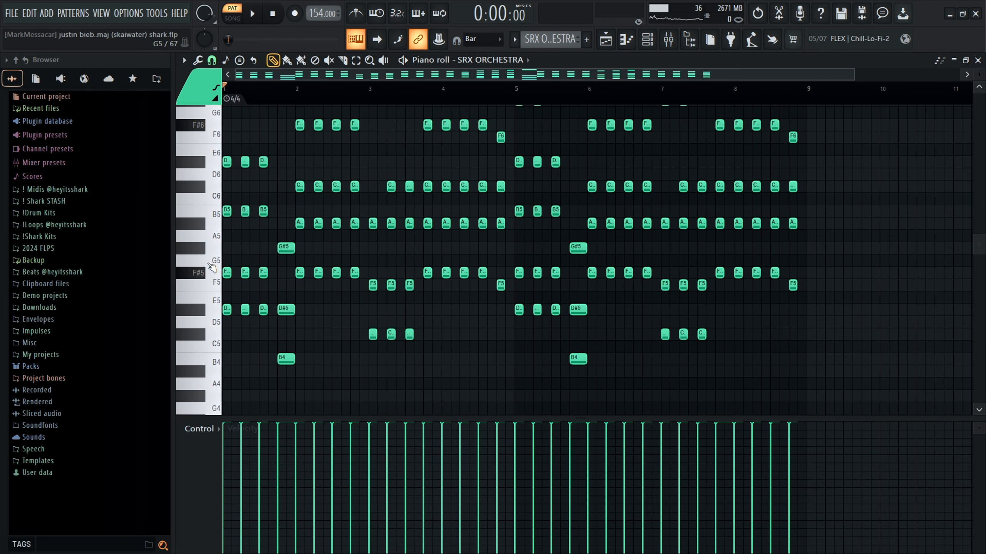
Select the repeated D#6 and B5 notes in the first bar of the SRX ORCHESTRA pattern
scroll(212, 268, up, 6)
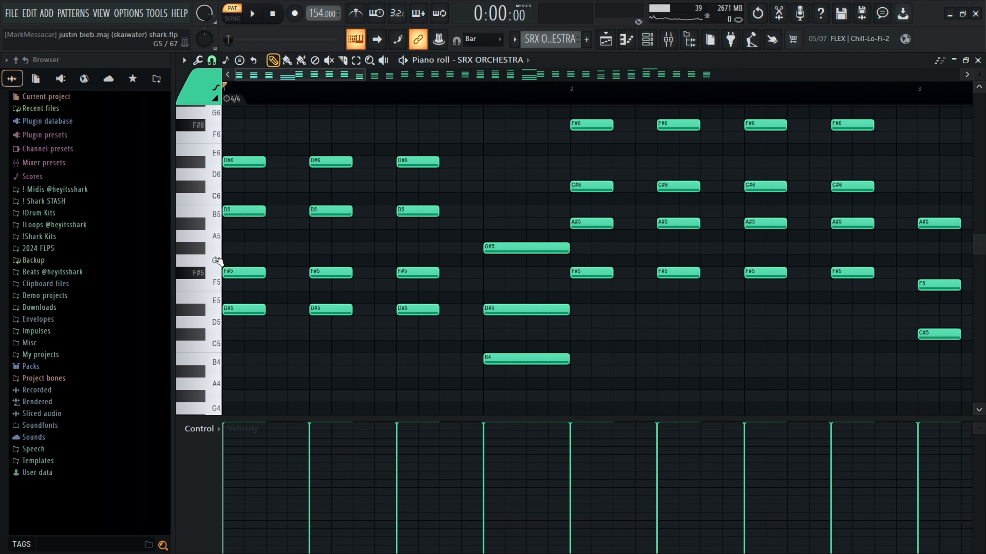
scroll(396, 255, up, 3)
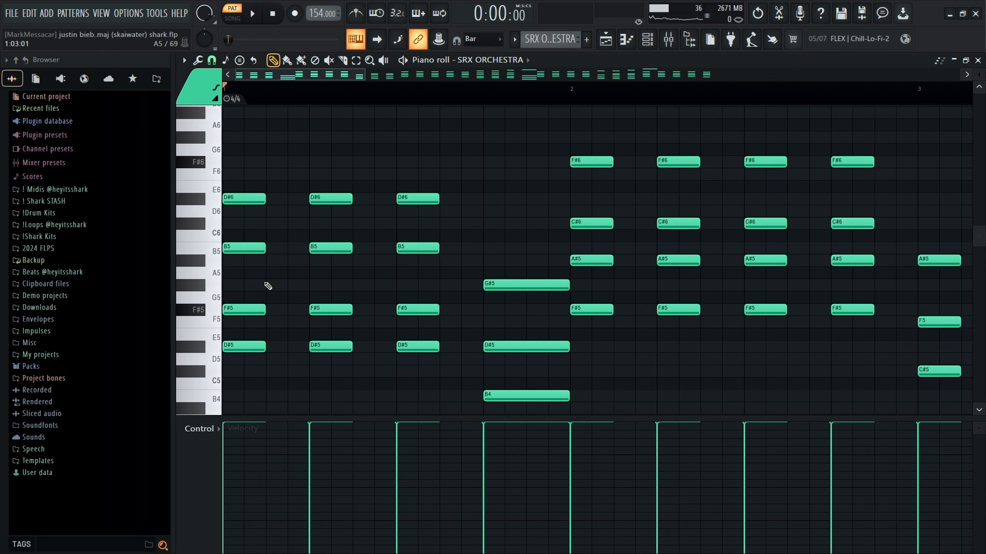
drag(441, 277, 223, 105)
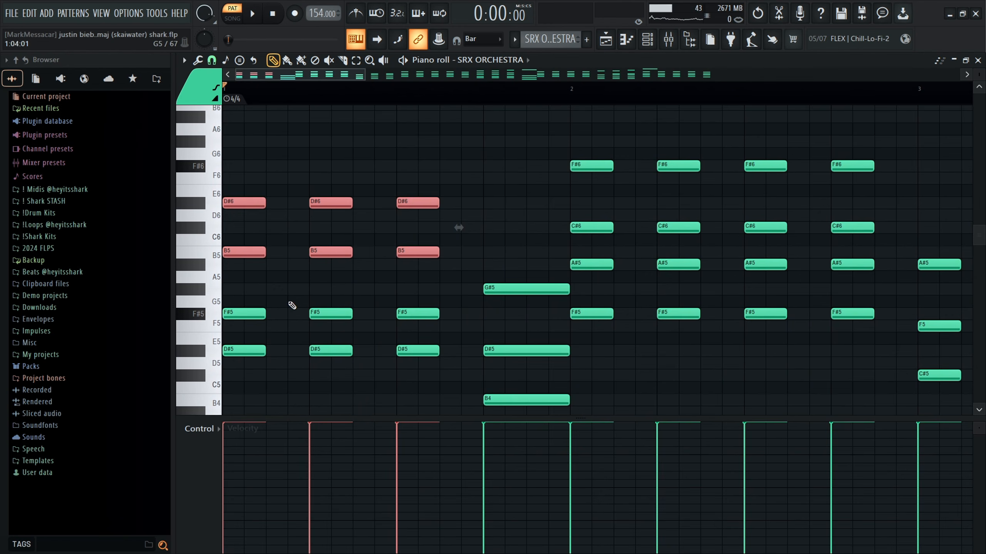
Examine the repeated chord notes across the full SRX ORCHESTRA pattern and place the playhead at bar 5
scroll(291, 305, down, 3)
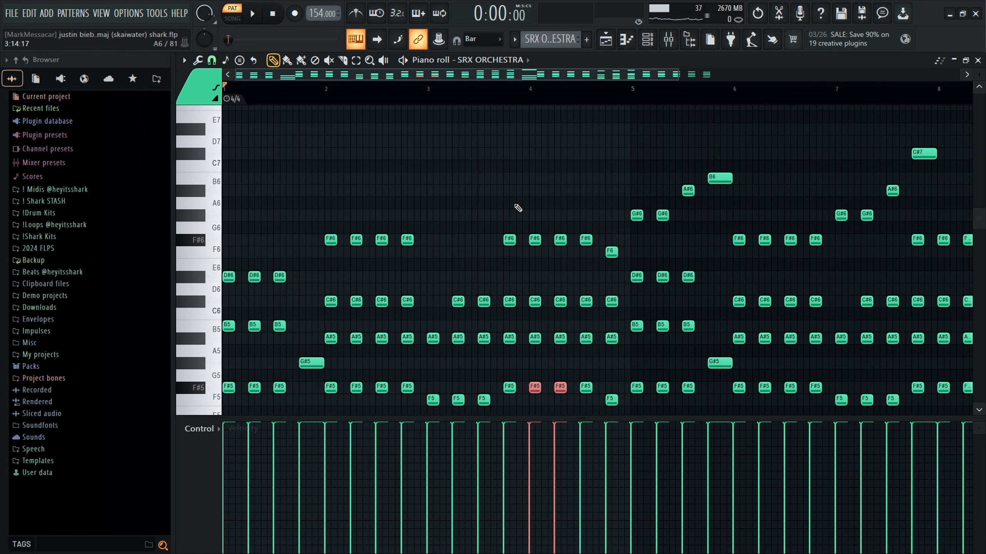
scroll(517, 210, down, 3)
scroll(336, 227, down, 6)
drag(246, 98, 223, 97)
scroll(236, 184, up, 4)
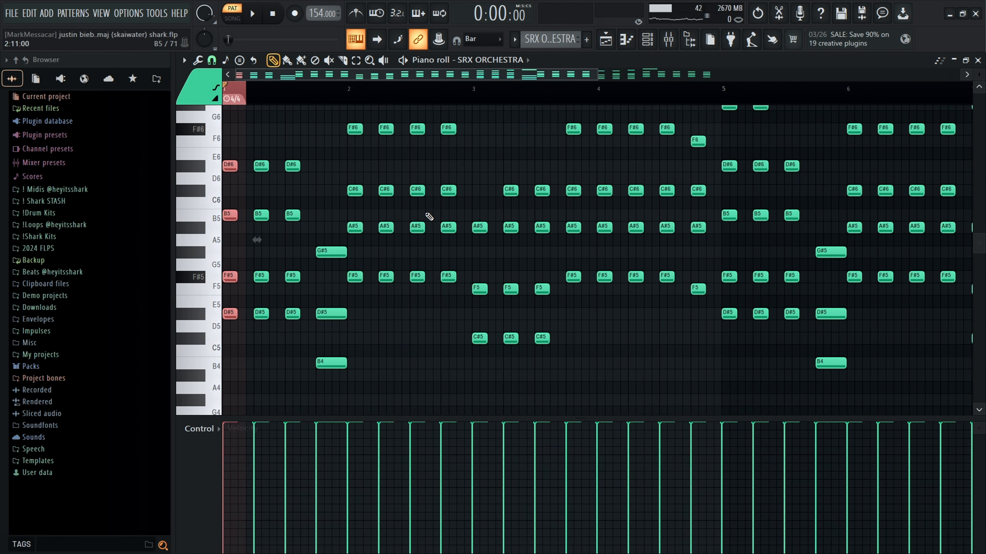
scroll(534, 266, down, 3)
scroll(534, 240, up, 4)
scroll(506, 137, up, 1)
click(526, 91)
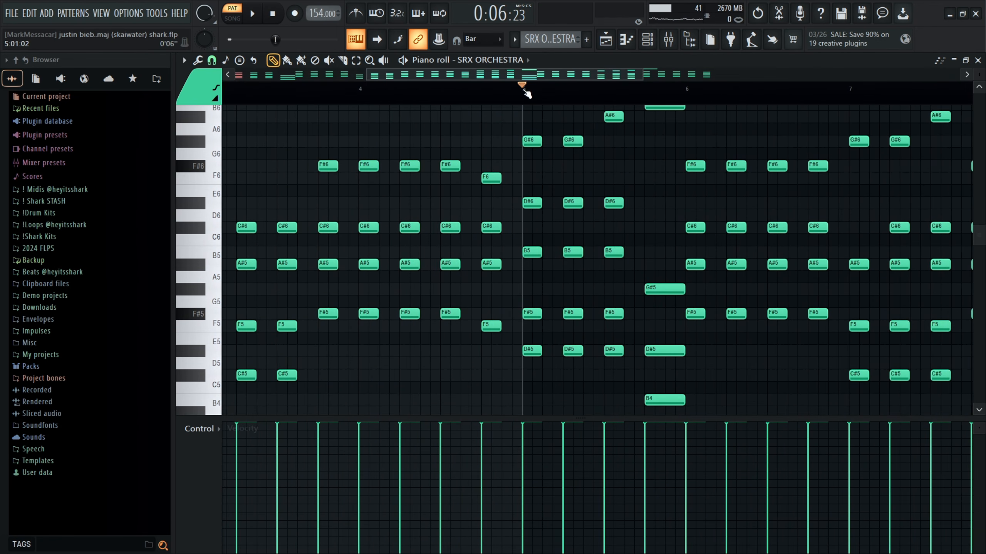
Copy the rising G#6, A#6 and B6 notes from bar 5 to bar 7 and delete the copied B6
scroll(644, 229, up, 4)
scroll(648, 230, down, 1)
scroll(647, 231, down, 2)
drag(650, 254, 578, 207)
mouse_move(581, 252)
mouse_down()
mouse_move(688, 263)
mouse_move(756, 253)
mouse_up()
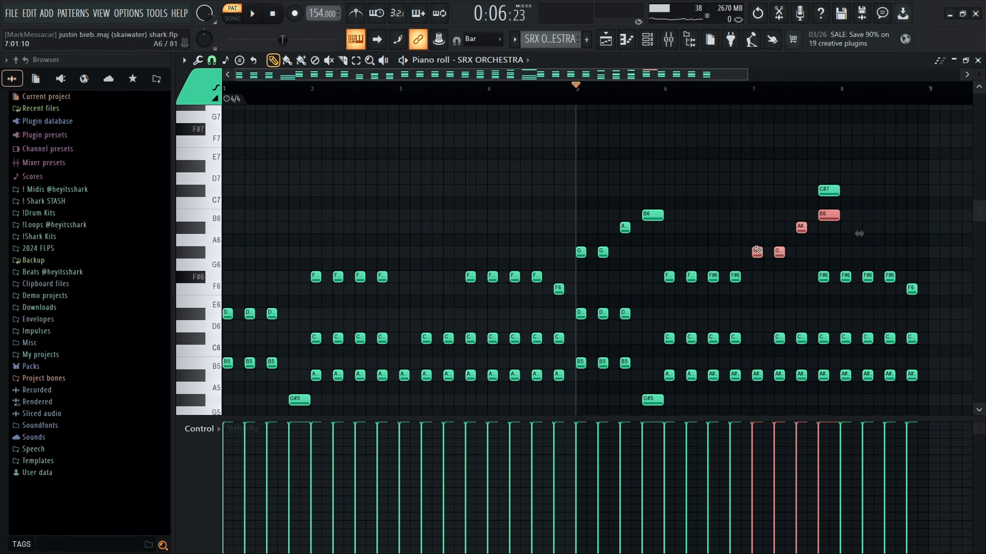
scroll(826, 215, up, 2)
right_click(825, 214)
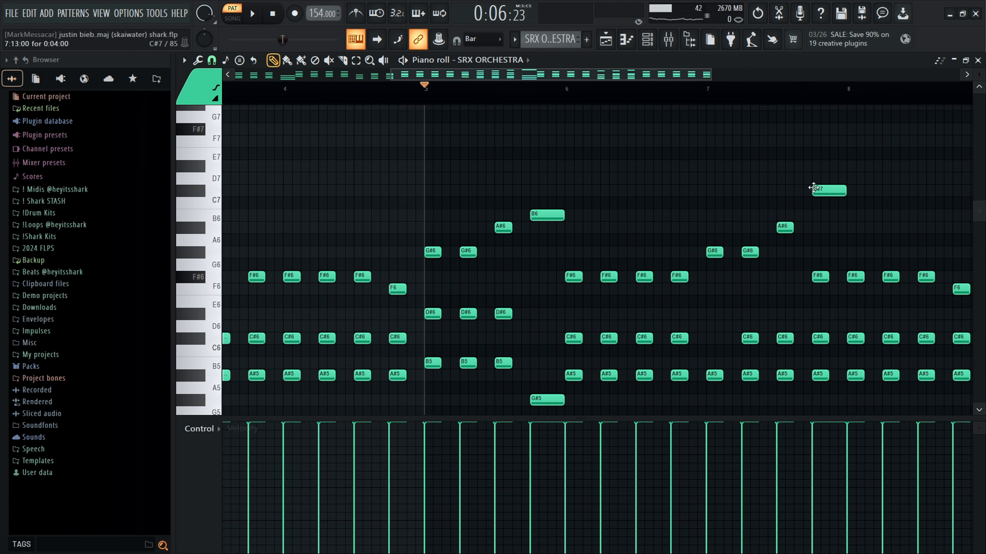
Play the SRX ORCHESTRA pattern from the beginning, stop it, and view the settings of its Fruity Reeverb 2
scroll(814, 188, down, 3)
drag(431, 90, 248, 42)
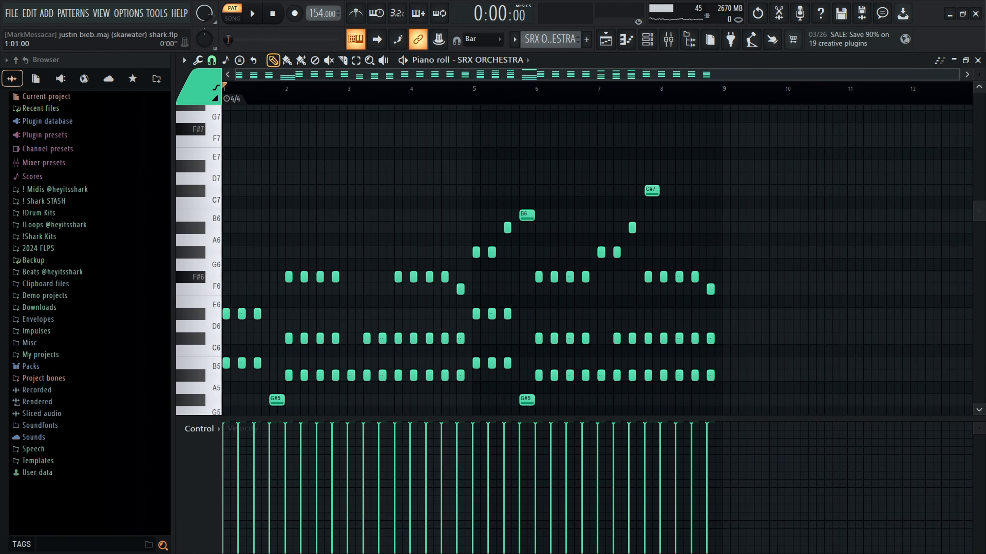
key(space)
scroll(431, 154, down, 2)
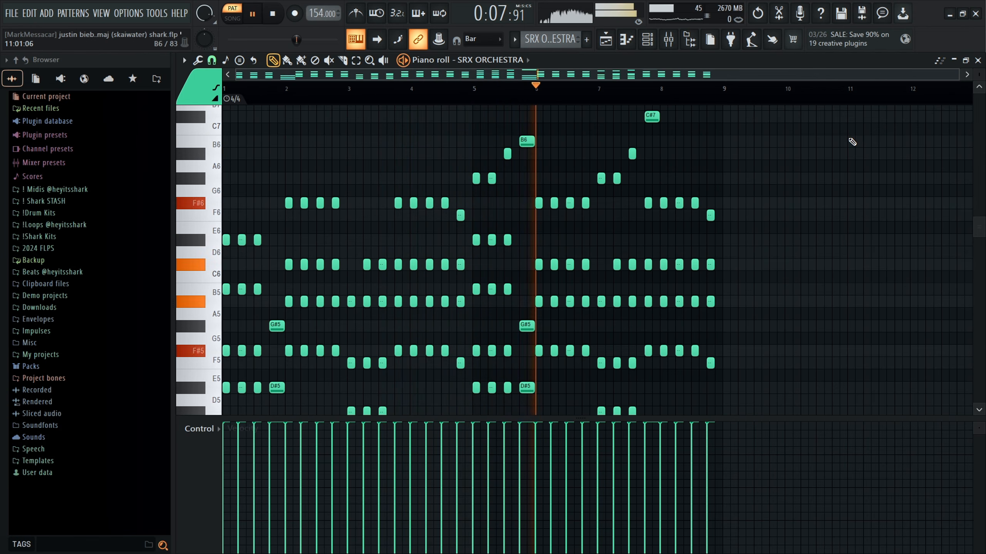
scroll(852, 141, up, 2)
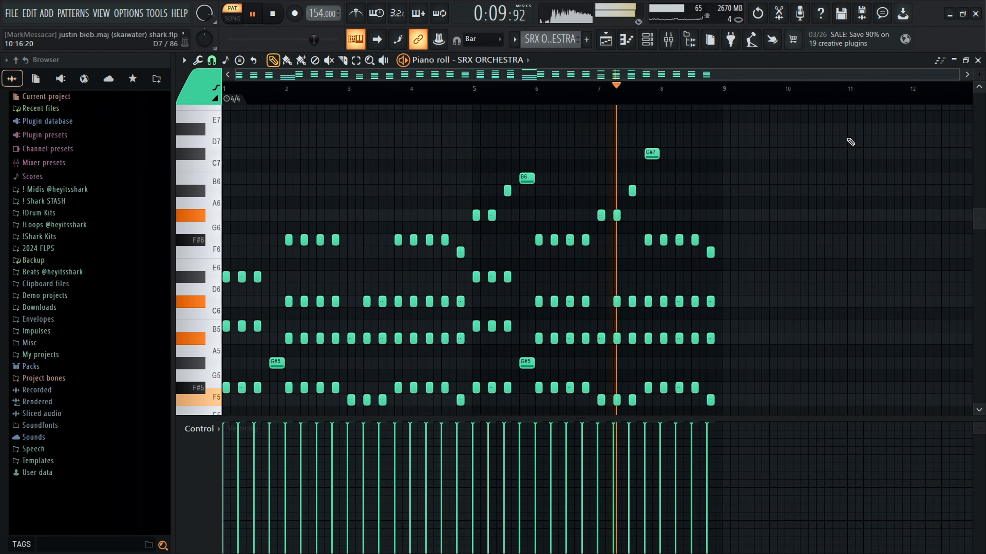
scroll(851, 142, down, 2)
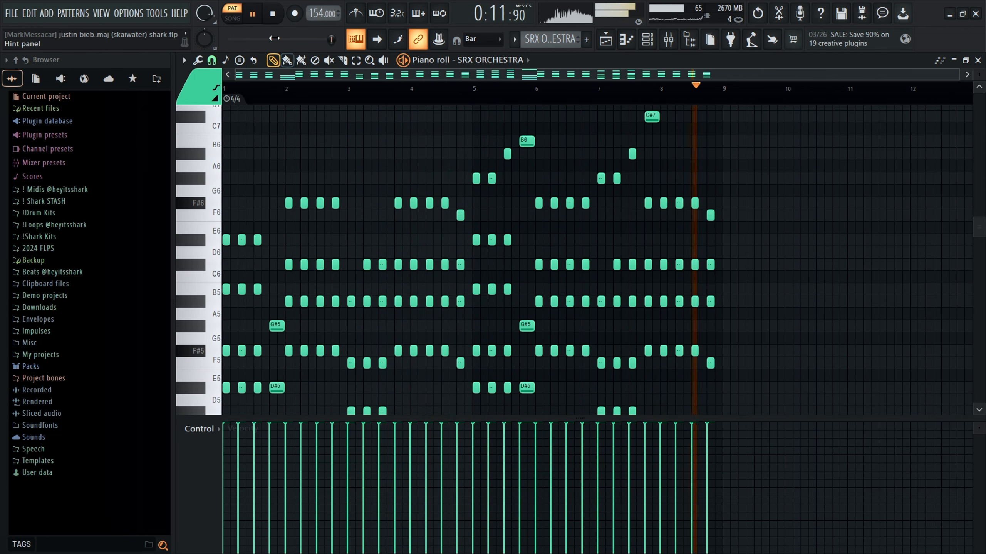
key(space)
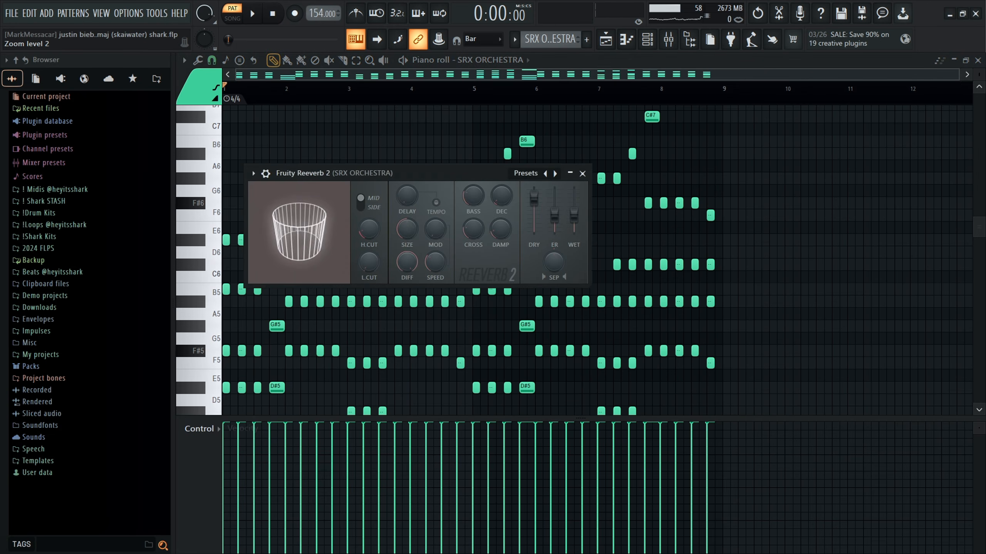
key(Escape)
Switch to the Purity #2 pattern and inspect the lead preset loaded in its Purity instrument, closing the plugin when done
key(F6)
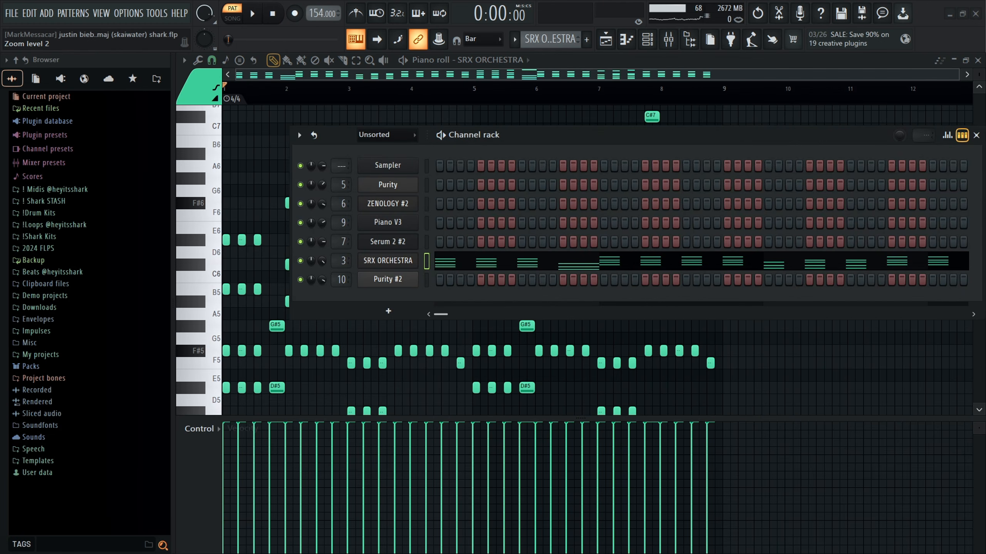
click(872, 374)
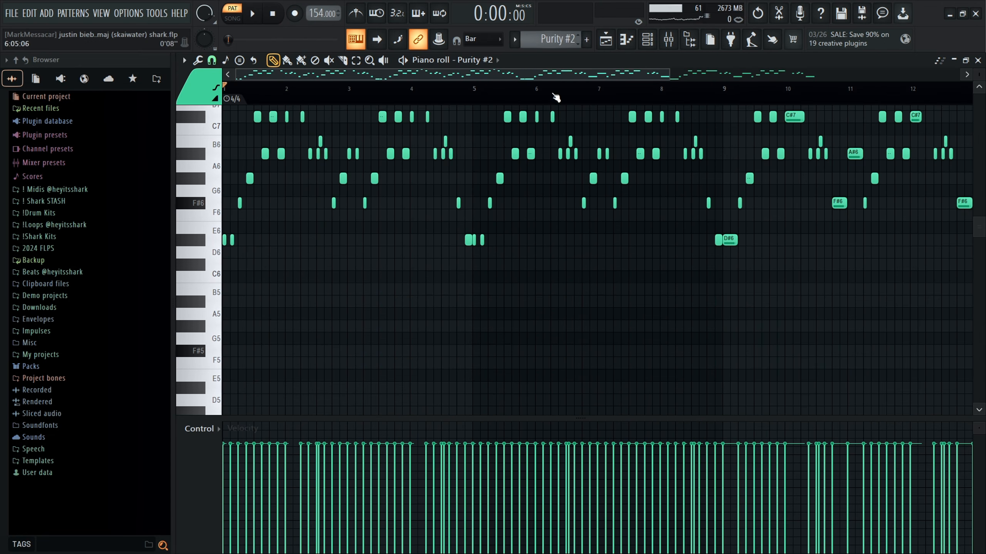
scroll(550, 260, up, 3)
key(F6)
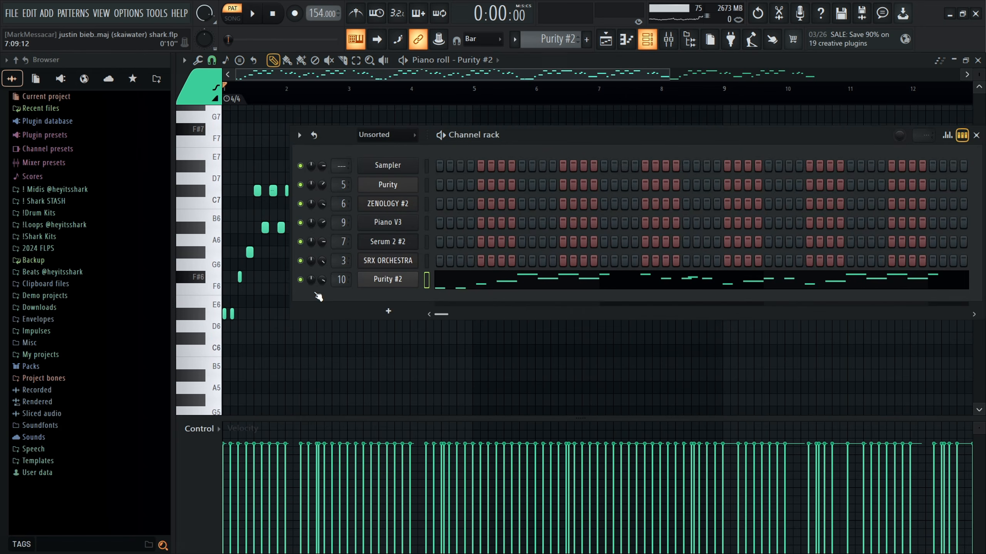
key(Return)
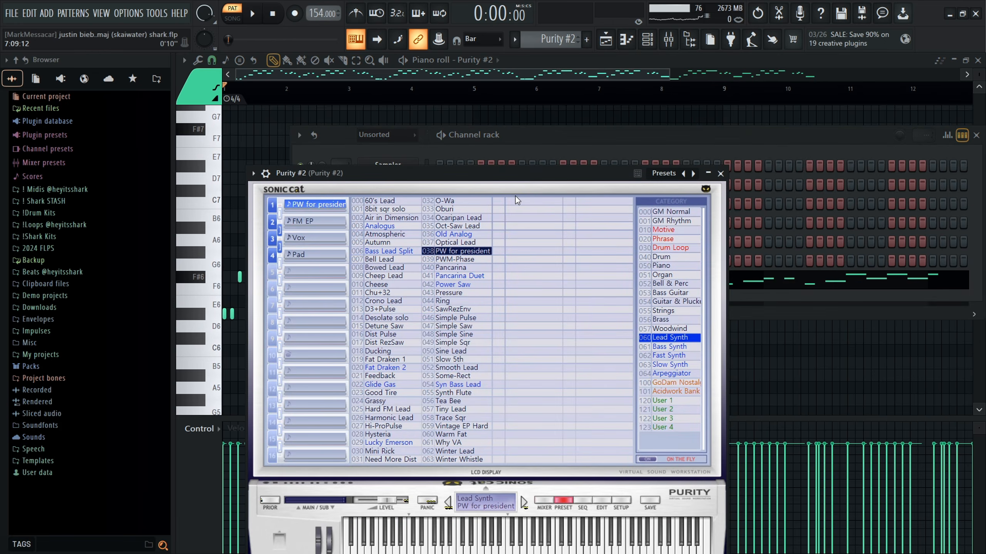
click(799, 360)
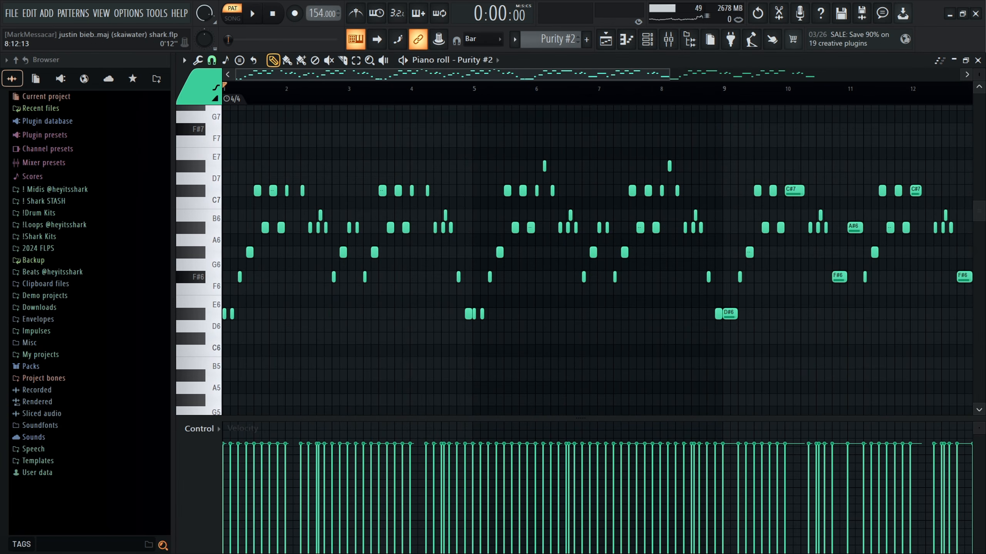
Examine the opening melody notes of the Purity #2 pattern up close and select its first eight bars
ctrl+scroll(430, 270, down, 2)
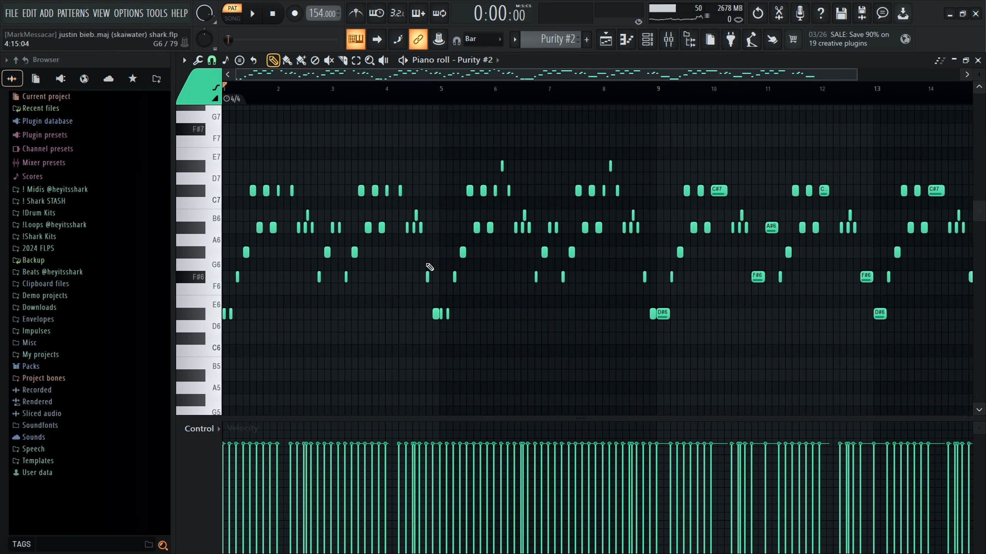
ctrl+scroll(229, 315, up, 8)
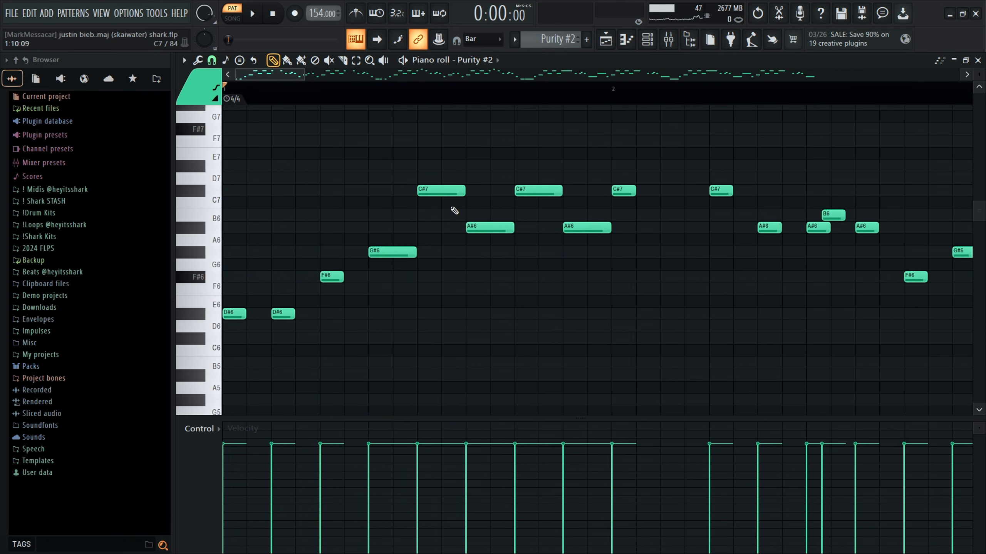
ctrl+scroll(563, 216, down, 6)
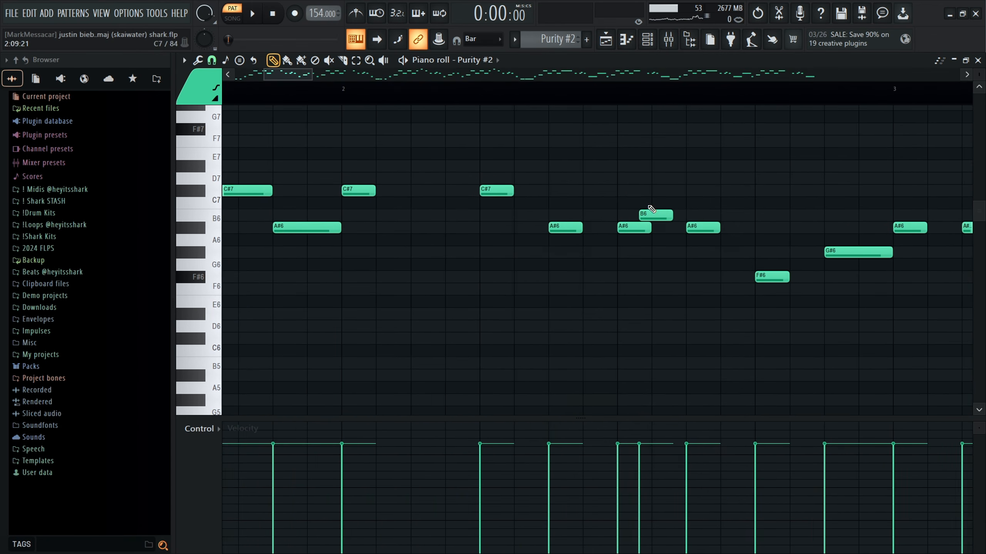
drag(754, 99, 225, 102)
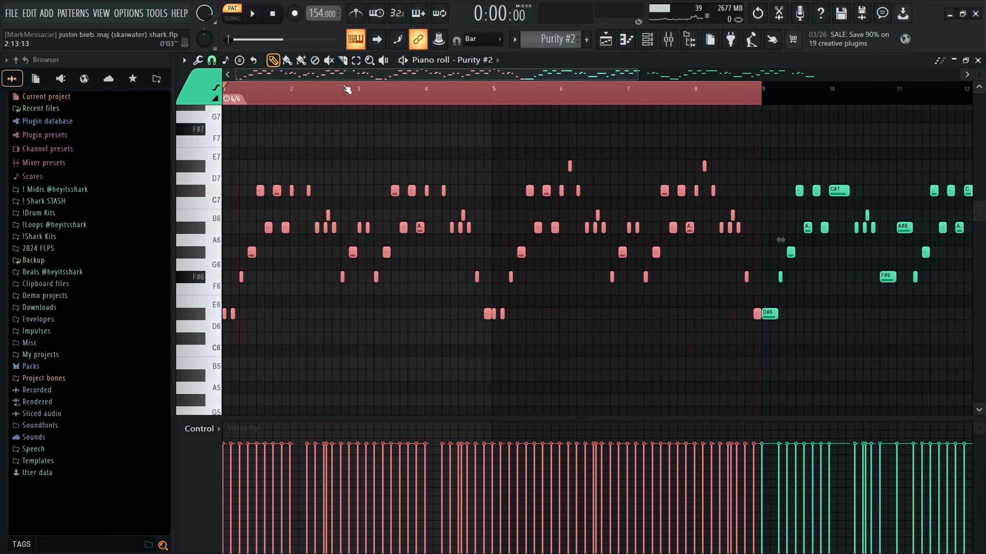
Try duplicating the first two bars of the Purity #2 melody onto bars 3 and 4, and undo it
drag(357, 93, 2, 80)
key(ctrl+Right)
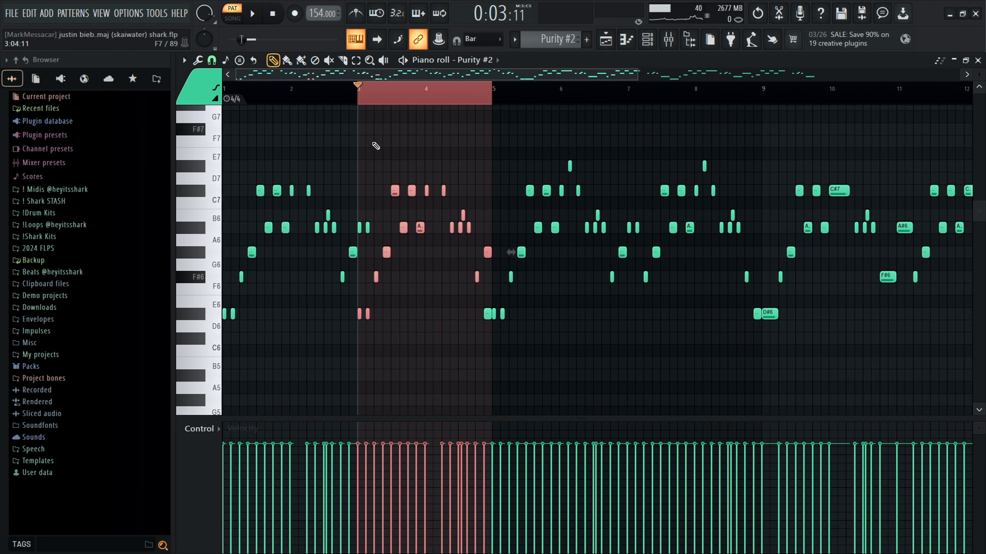
key(ctrl+z)
scroll(362, 161, down, 3)
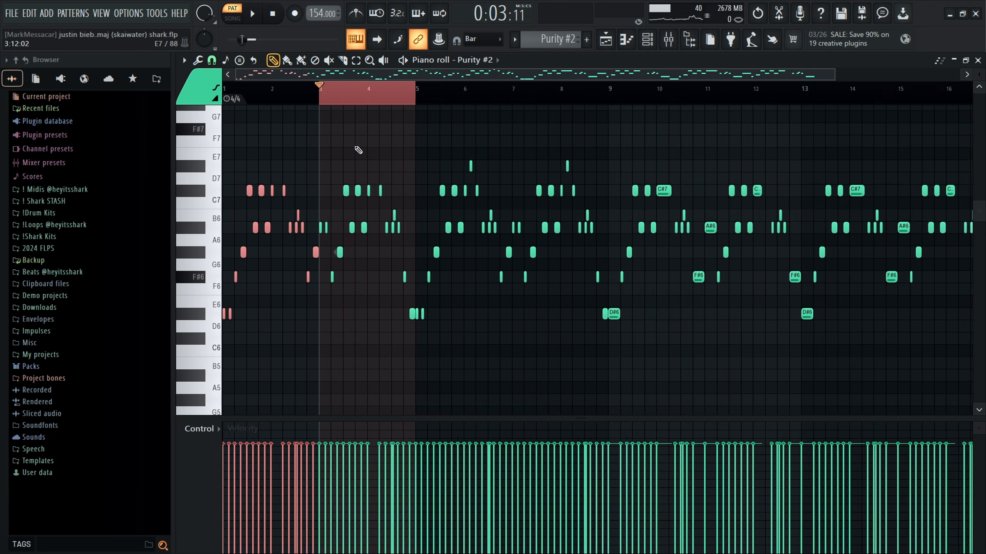
Review the first eight bars of the Purity #2 melody and select the variation in bars 9 to 12
drag(359, 95, 175, 94)
scroll(495, 170, up, 3)
drag(664, 168, 235, 159)
scroll(477, 170, down, 4)
scroll(642, 235, up, 2)
drag(504, 97, 762, 98)
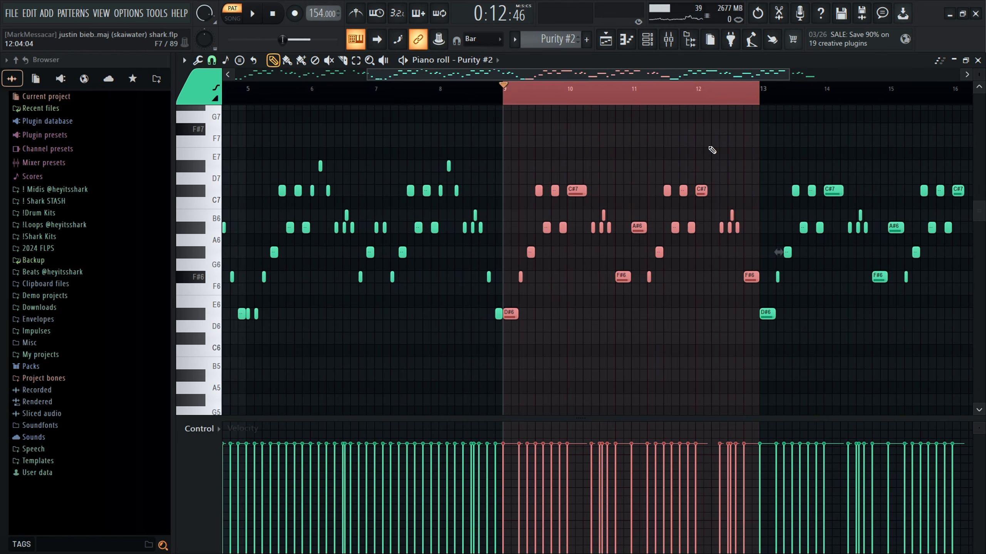
Select the longer D#6 note at the start of bar 9 in the Purity #2 pattern
ctrl+click(575, 280)
scroll(548, 267, up, 4)
ctrl+click(469, 315)
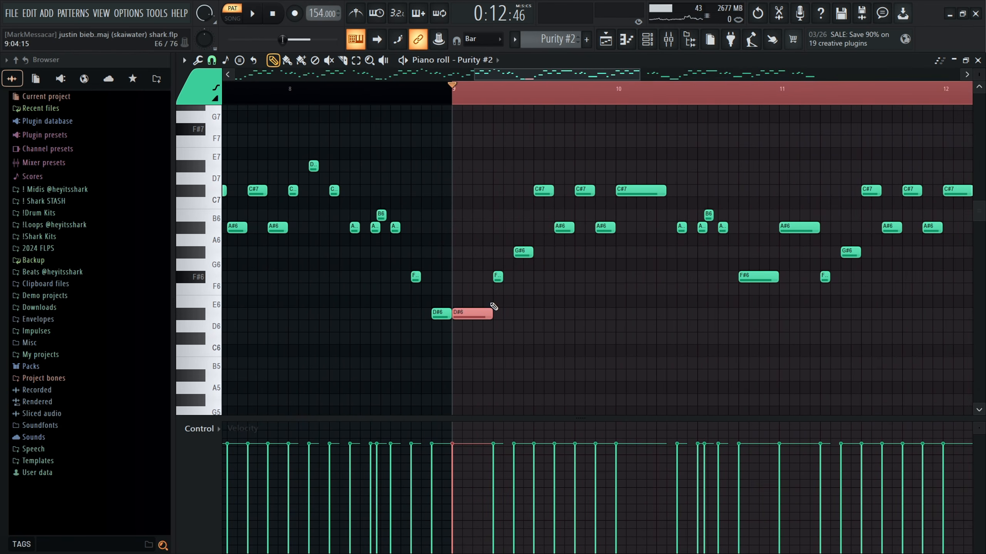
scroll(582, 291, down, 6)
Play the Purity #2 melody pattern while following its notes, and play the full playlist arrangement from bar 17
click(599, 90)
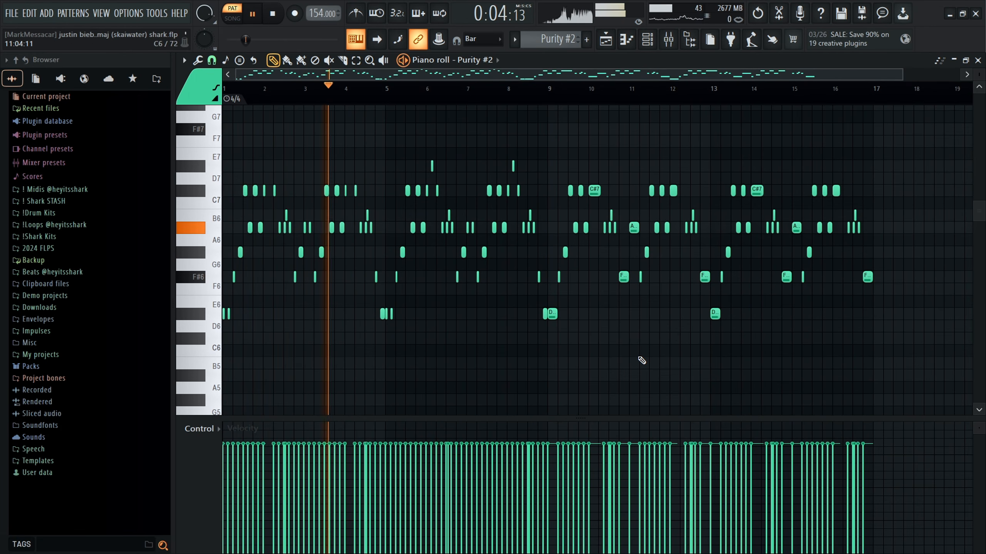
scroll(208, 172, up, 2)
scroll(208, 172, up, 1)
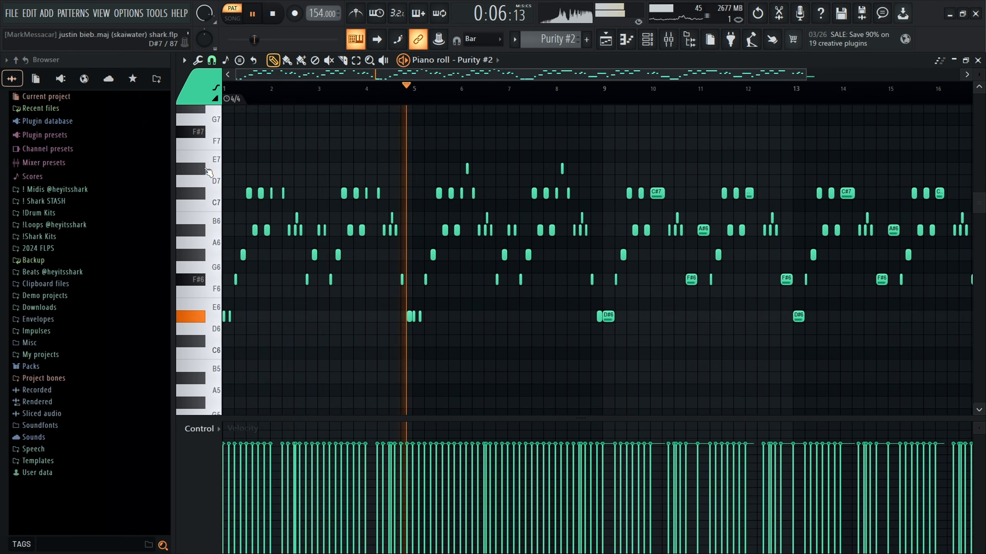
scroll(208, 172, up, 1)
scroll(209, 172, down, 1)
scroll(207, 170, down, 1)
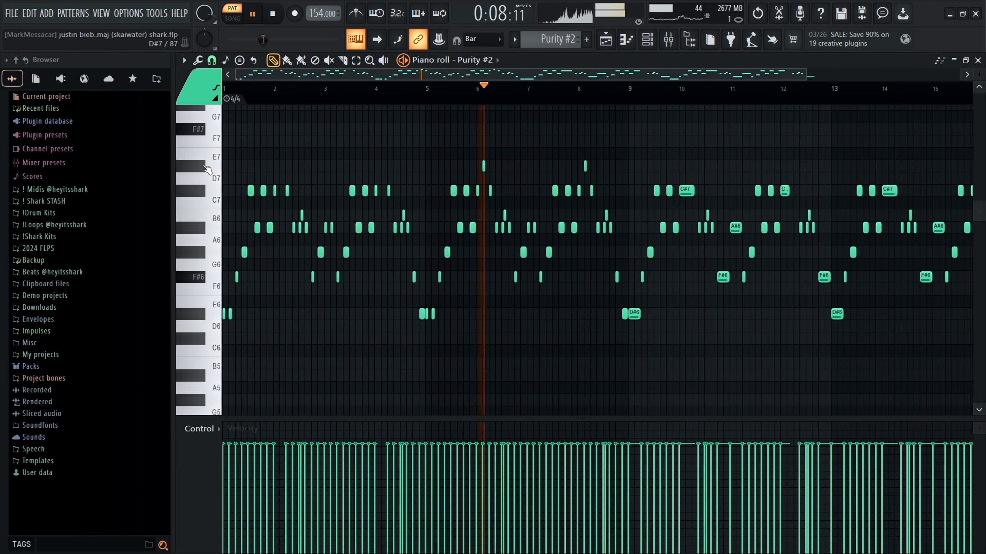
scroll(208, 167, down, 2)
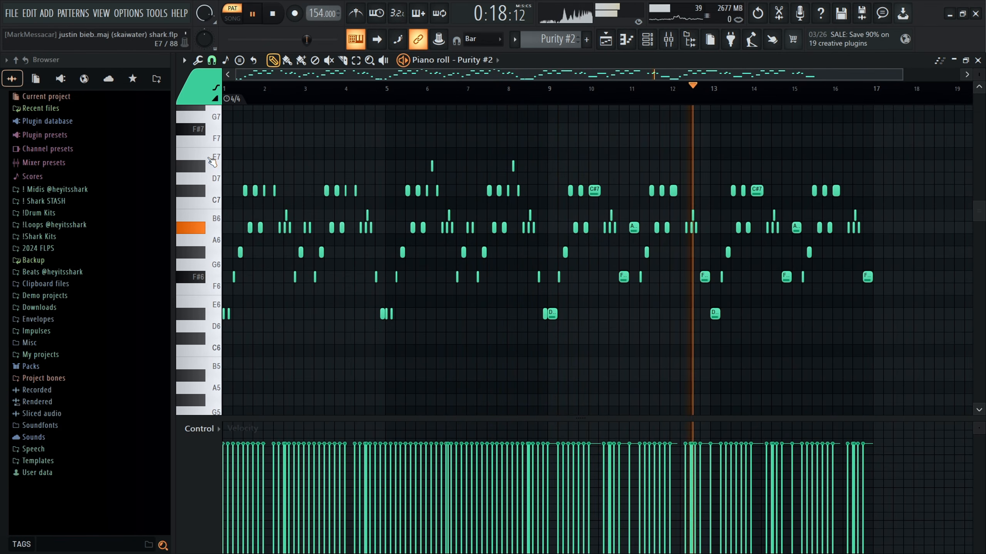
click(282, 11)
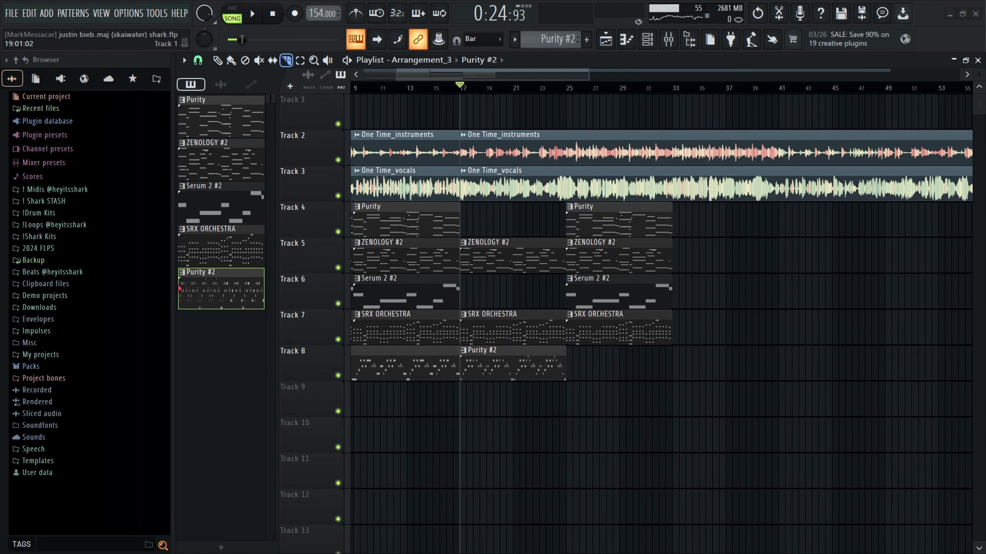
key(space)
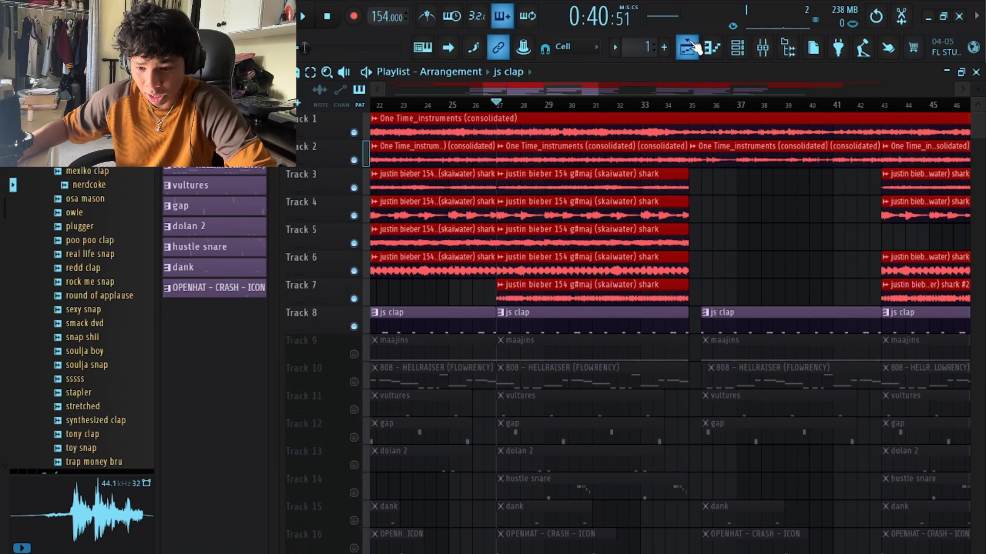
Open the js clap pattern from the playlist in the piano roll, play it, and stop playback
double_click(605, 332)
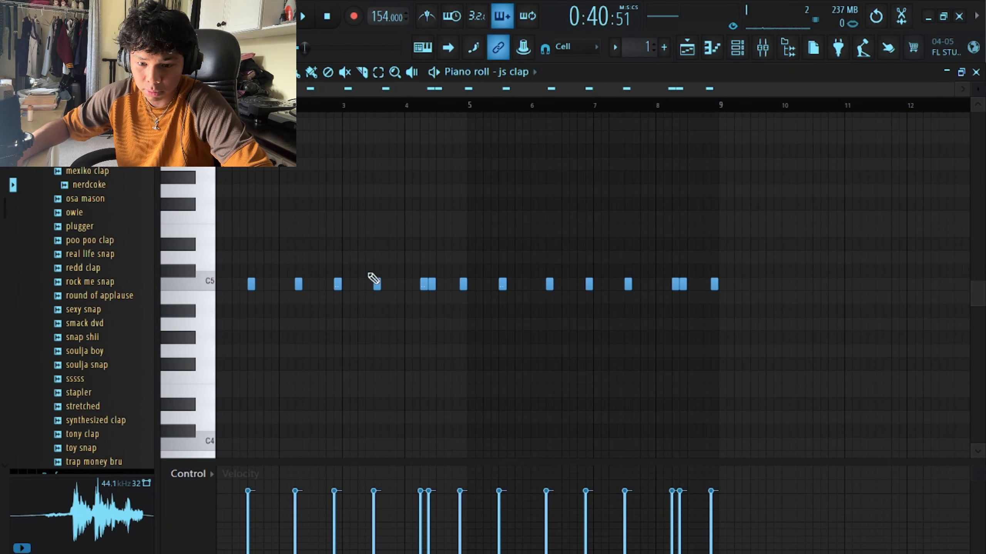
key(space)
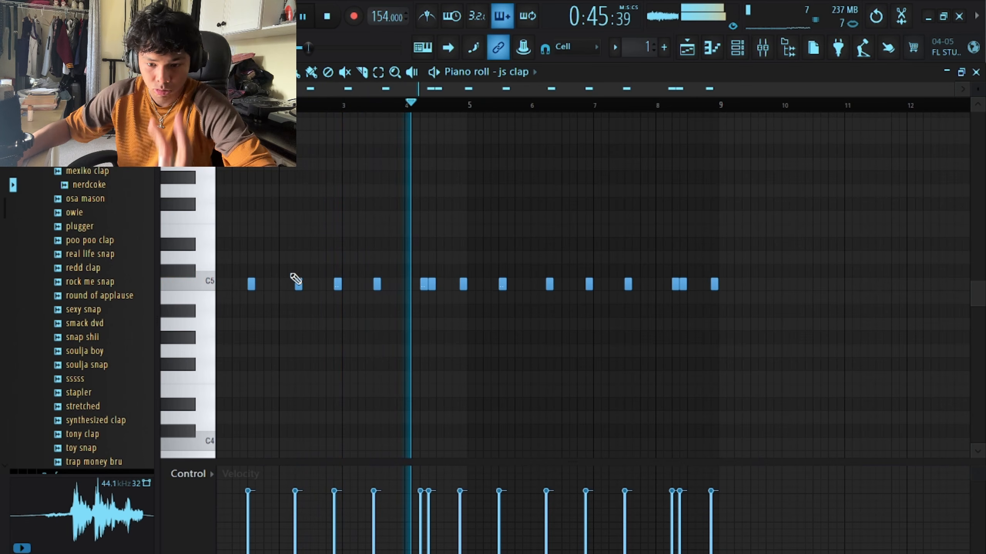
key(space)
Try the second clap note on the third beat of bar 2 and play back the result
scroll(262, 311, up, 2)
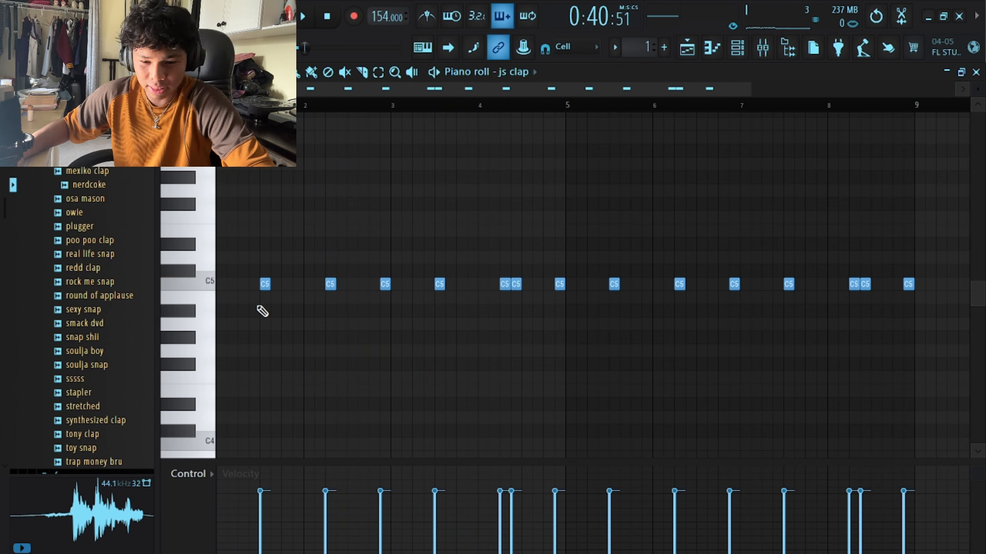
drag(327, 283, 350, 284)
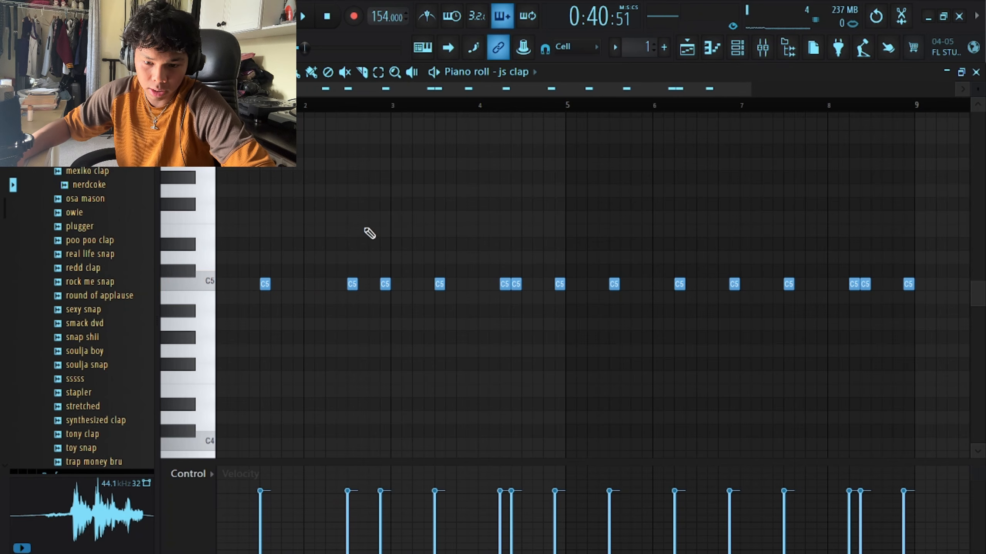
click(347, 110)
key(space)
key(space)
Play the js clap pattern from bar 2 and stop playback
click(304, 111)
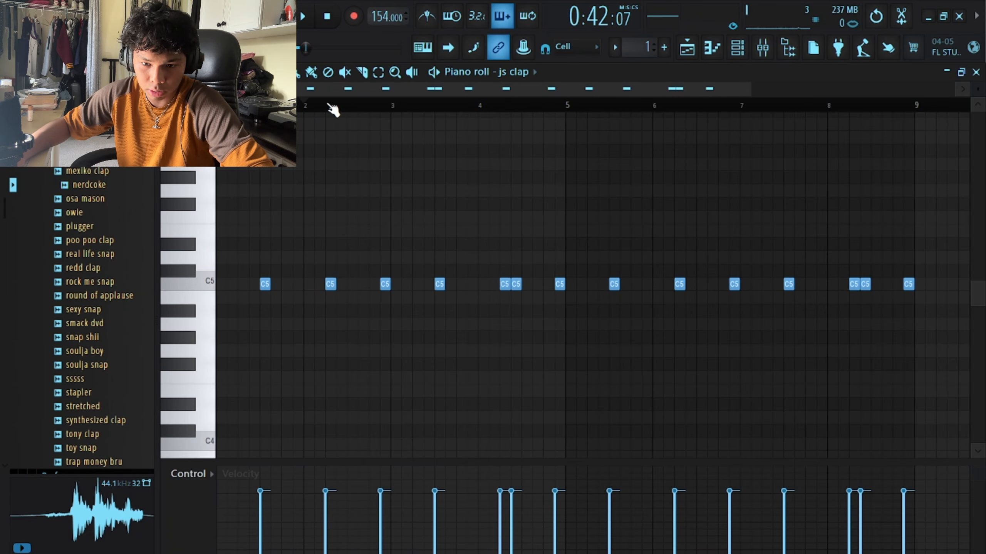
key(space)
key(space)
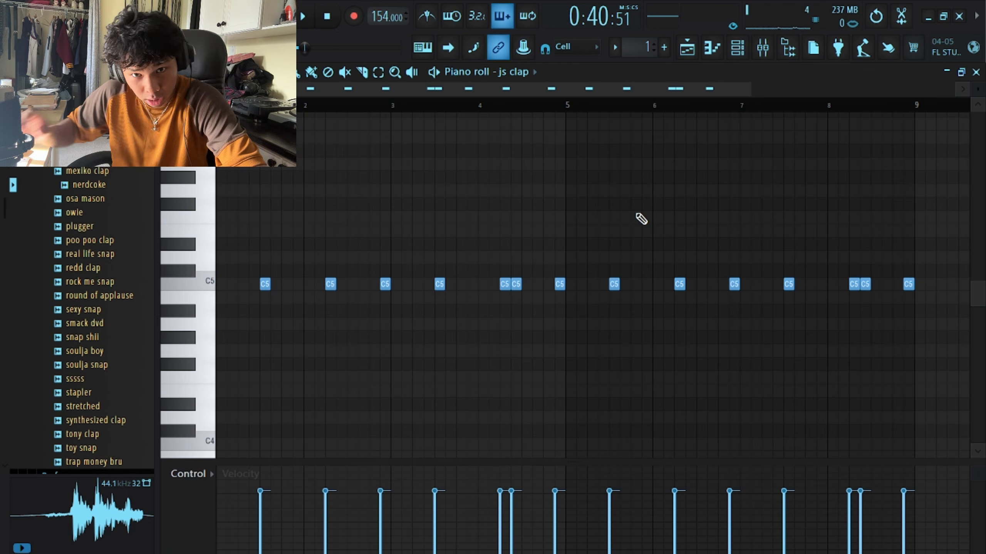
Unmute the maajins track, open its pattern in the piano roll, and examine and play its repeating C5 notes
click(695, 47)
click(353, 354)
double_click(533, 358)
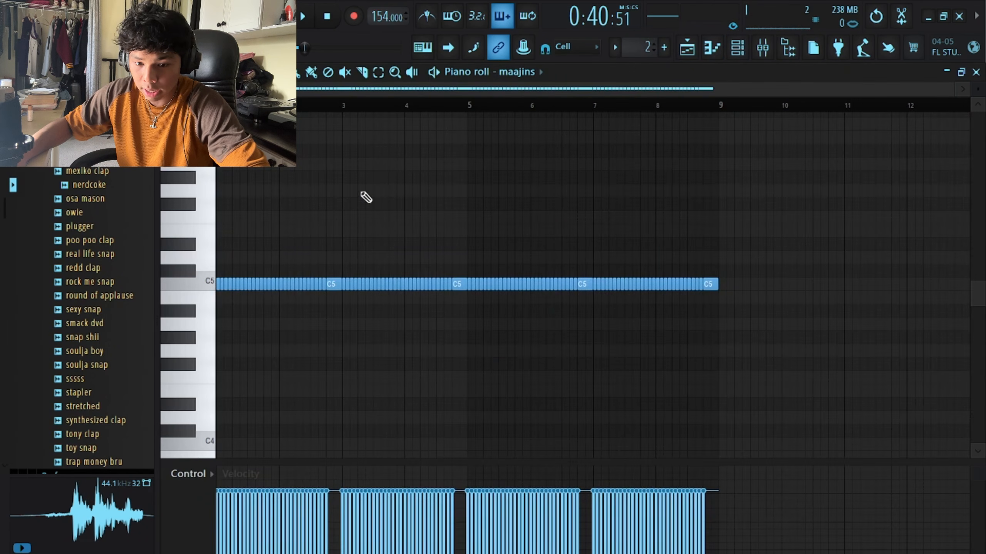
scroll(386, 191, down, 1)
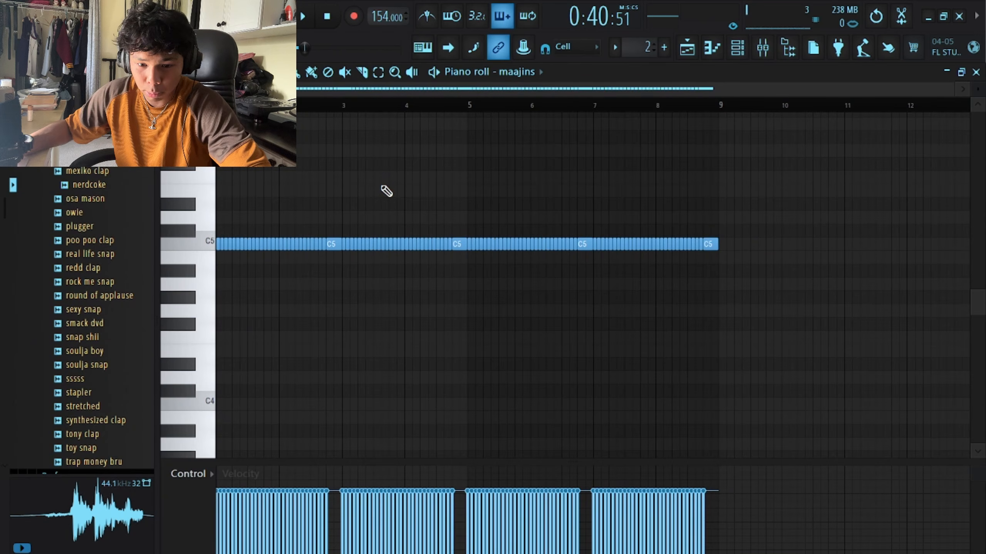
scroll(279, 244, up, 5)
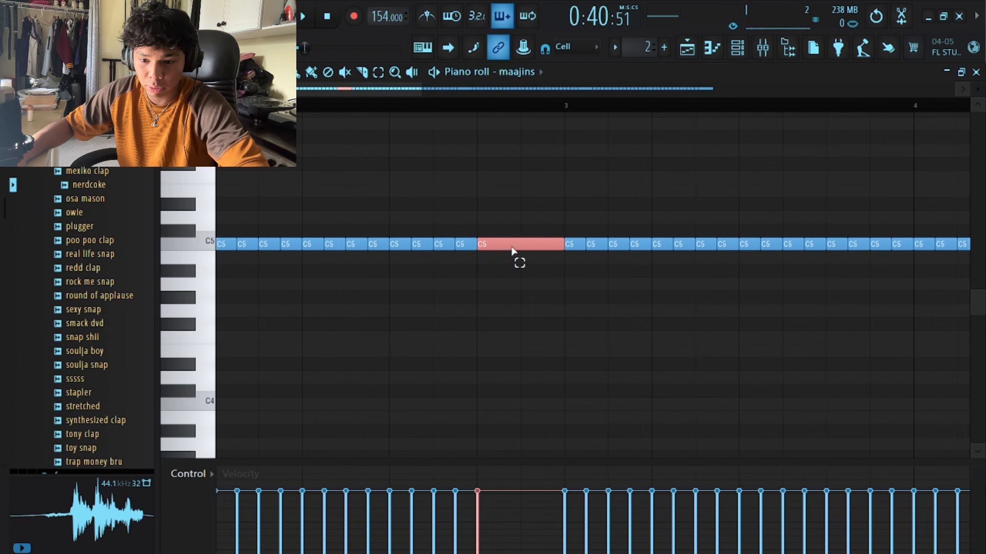
scroll(510, 247, down, 5)
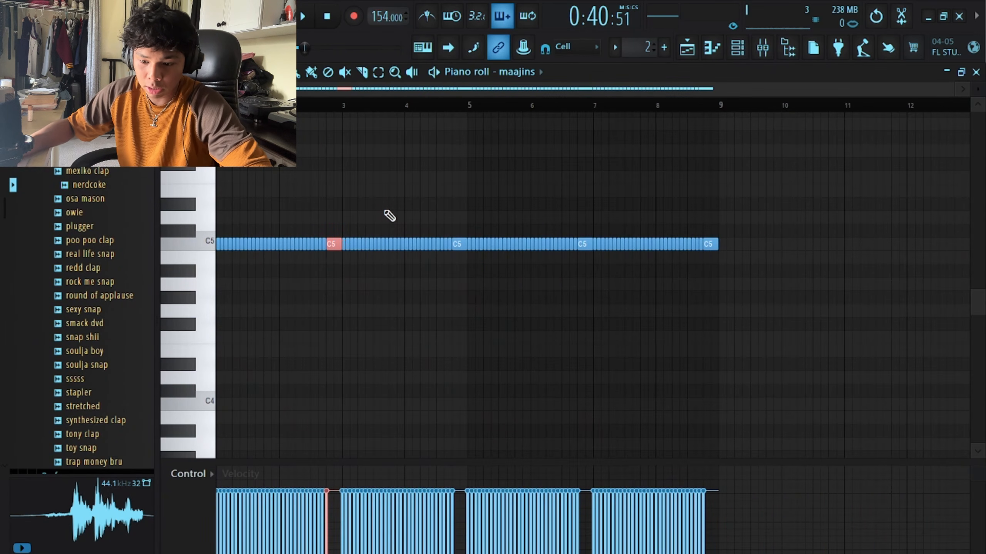
key(space)
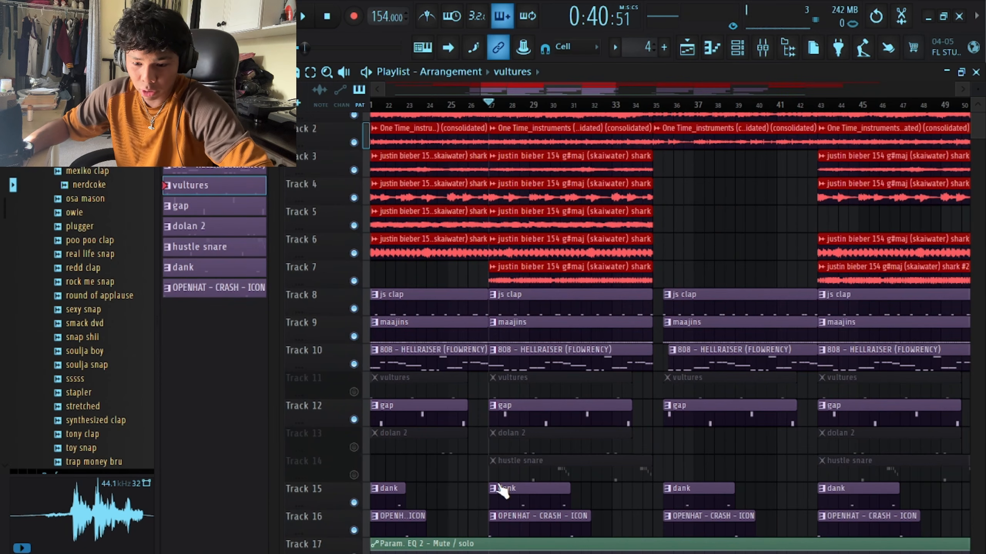
Inspect the OPENHAT - CRASH - ICON and dank patterns in the piano roll, auditioning the C5 and D#5 sounds
double_click(530, 520)
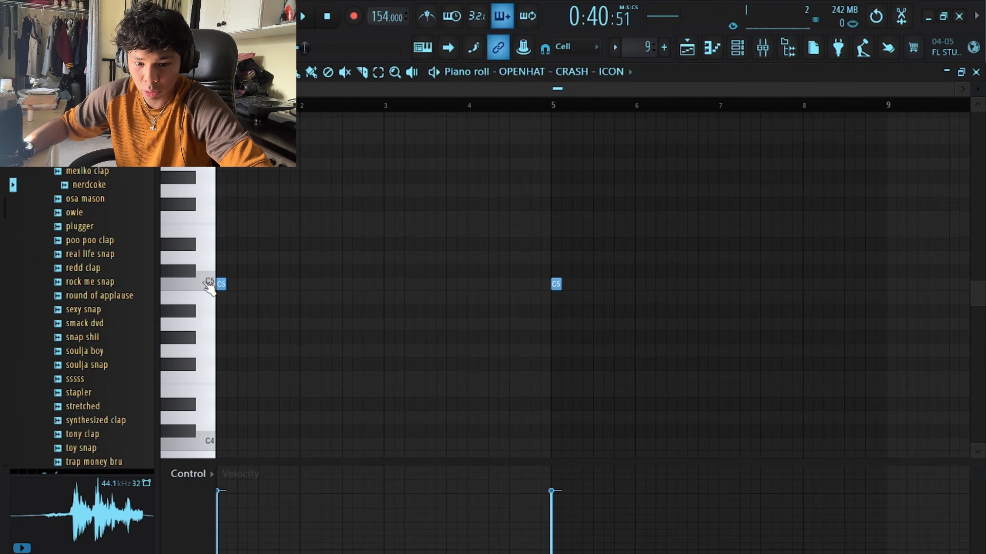
click(208, 286)
click(677, 57)
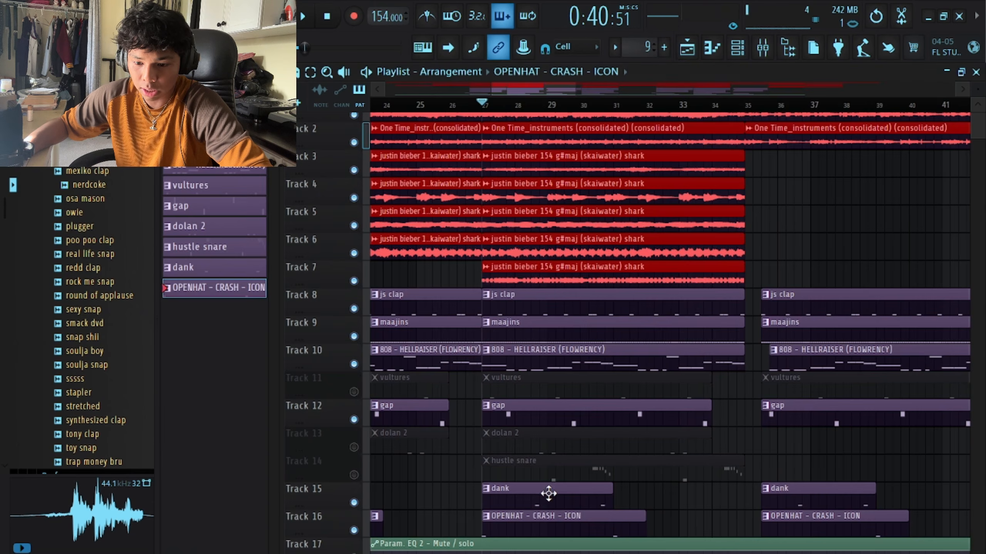
double_click(216, 267)
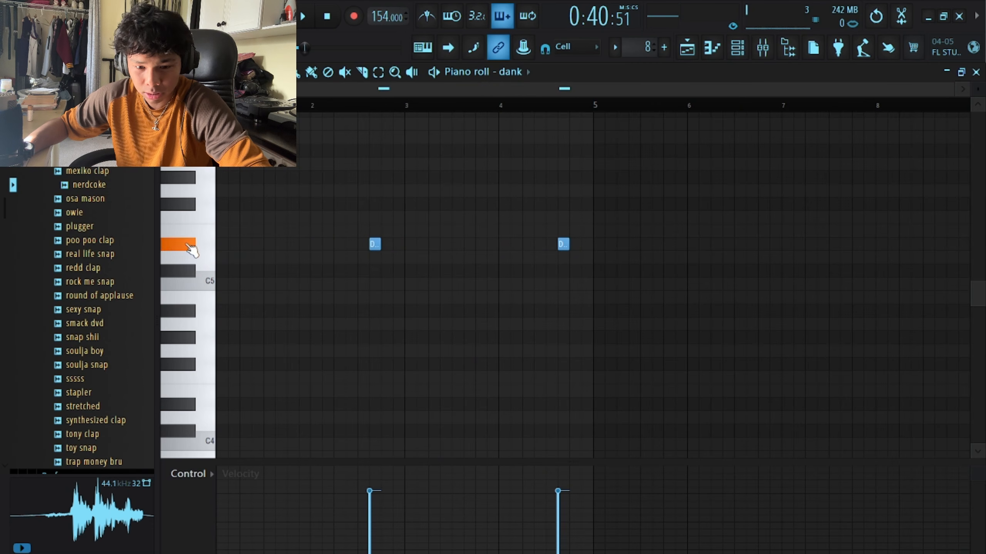
click(686, 50)
Inspect the gap pattern in the piano roll, and play the playlist arrangement from bar 27 with the 808 track muted
double_click(513, 411)
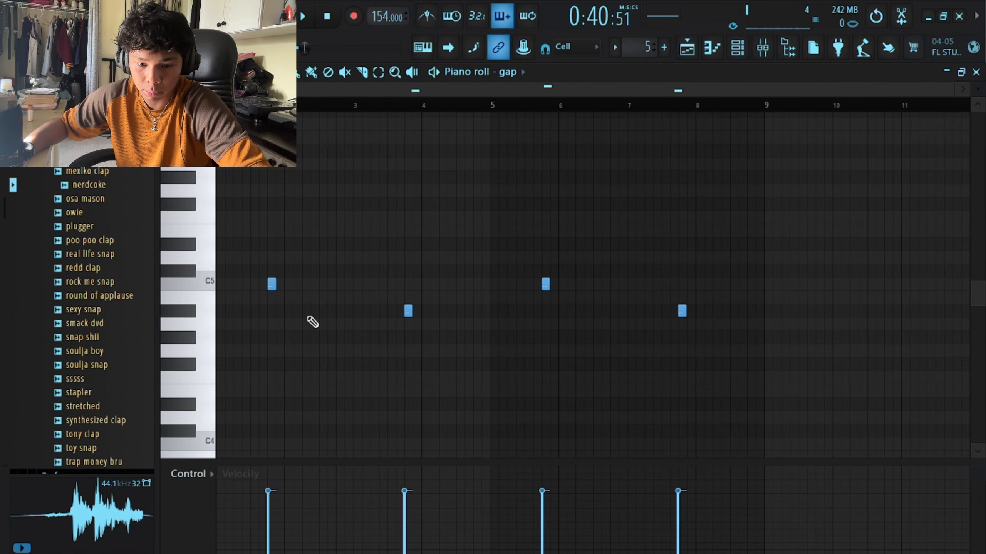
click(687, 52)
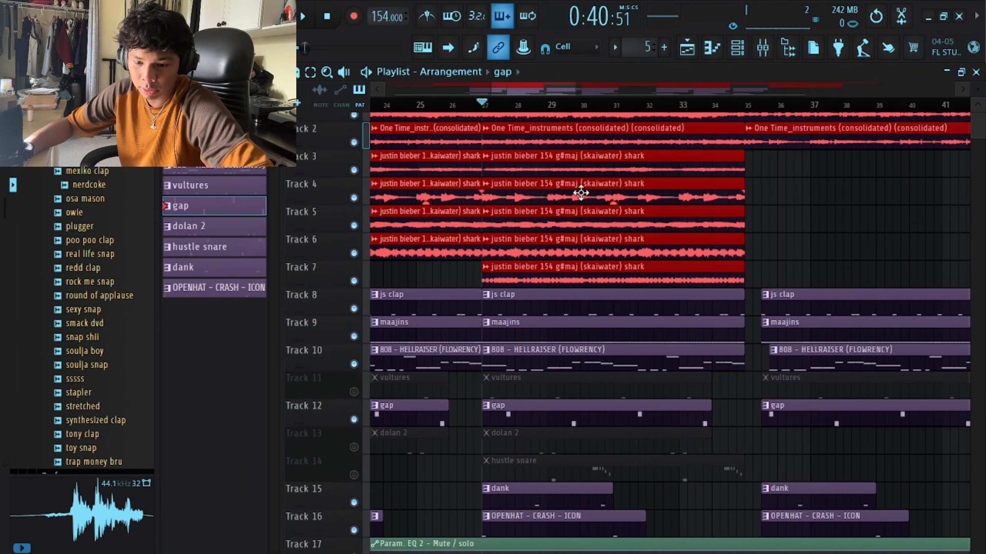
key(space)
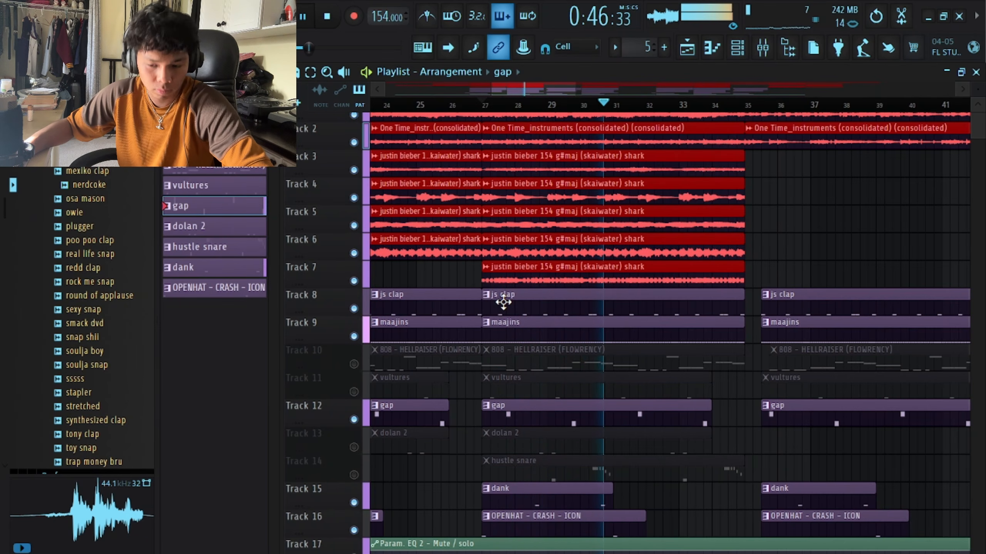
key(space)
Open the vultures pattern in the piano roll, play through its notes, and return to the playlist
double_click(499, 378)
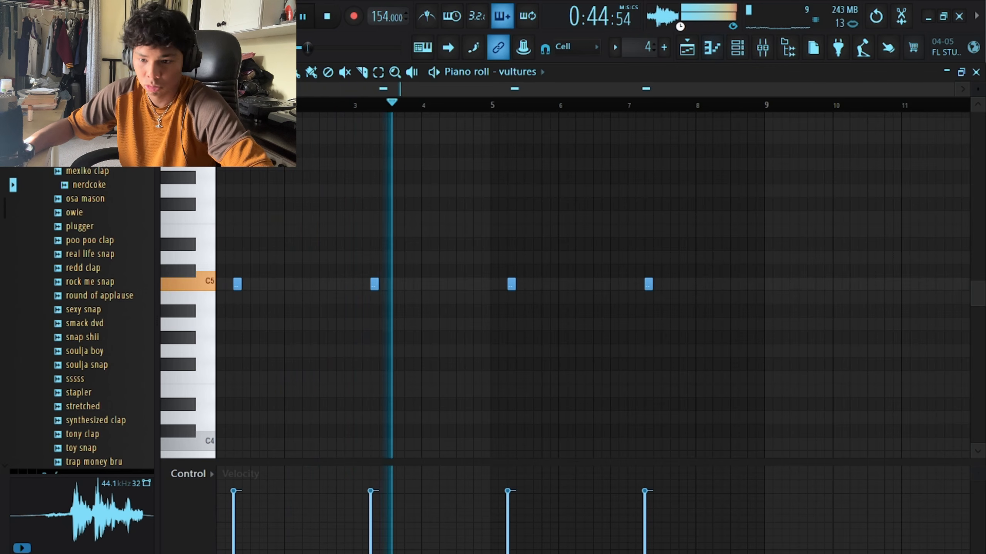
key(space)
click(688, 47)
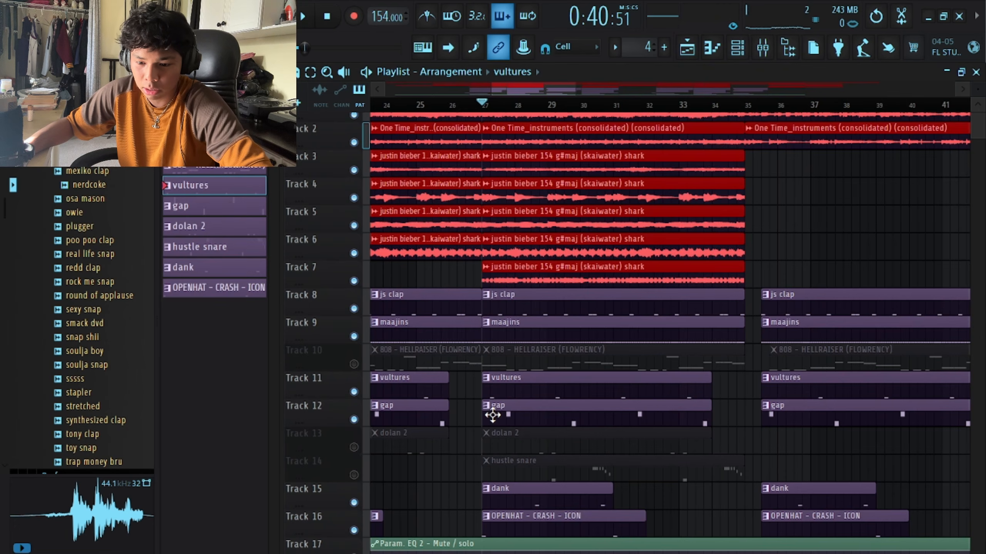
Open the dolan 2 pattern in the piano roll, play its paired C5 notes, and return to the playlist
scroll(493, 415, down, 1)
double_click(497, 416)
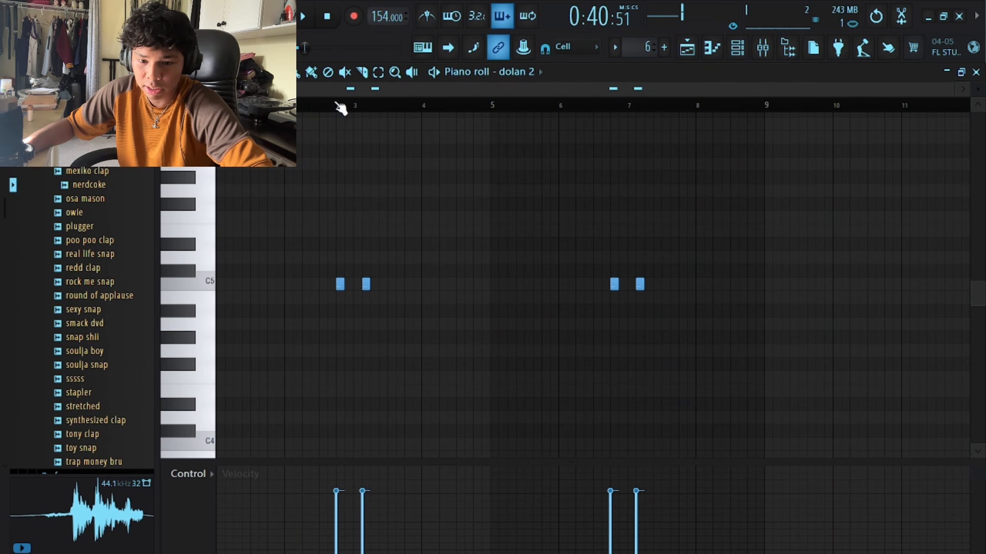
key(space)
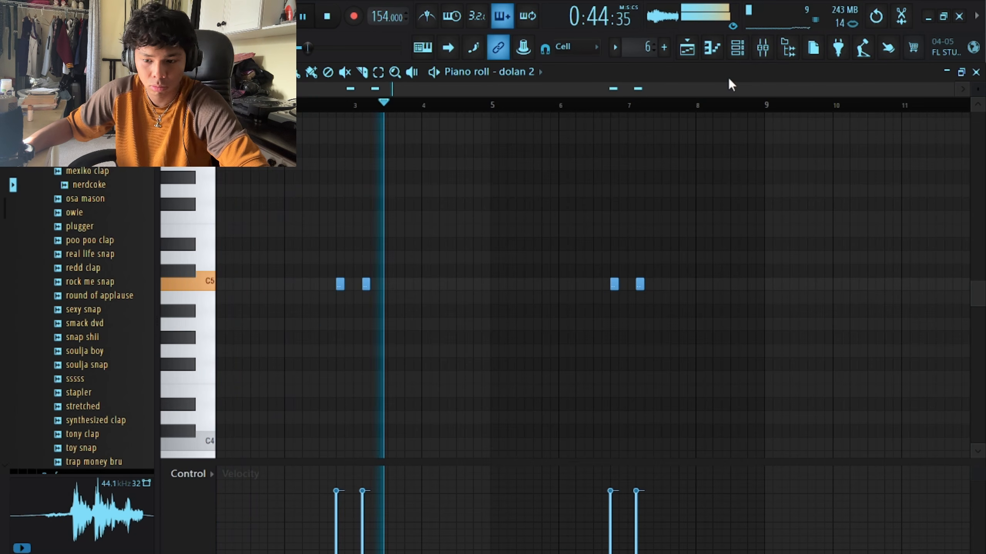
key(space)
click(698, 54)
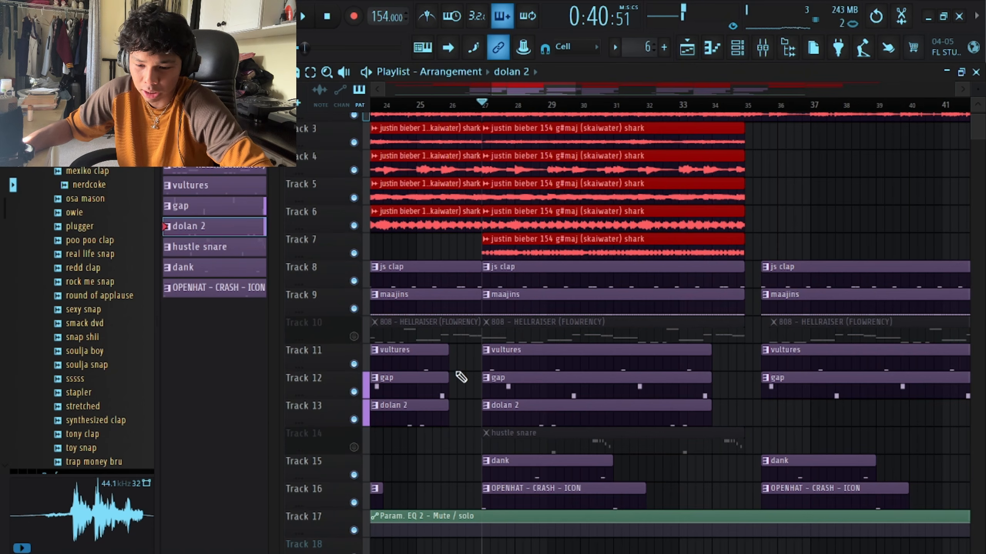
Unmute the hustle snare track, and play and examine its pattern's descending roll in bar 4 of the piano roll
click(353, 447)
double_click(594, 447)
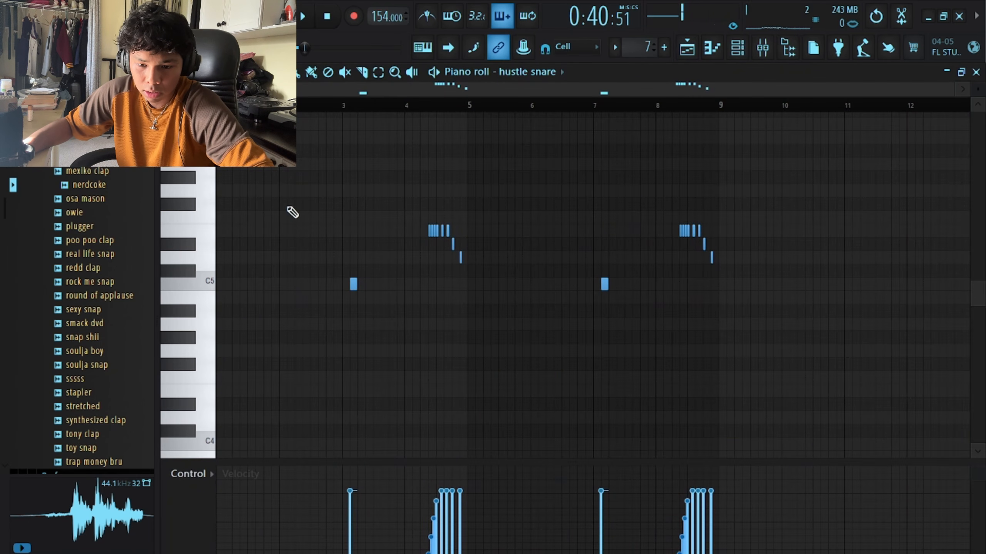
key(space)
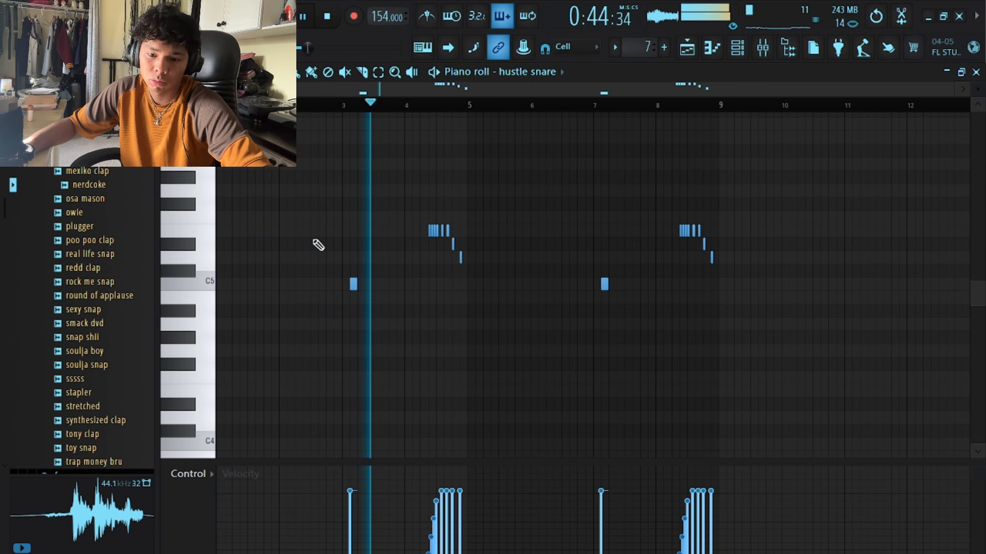
scroll(468, 248, up, 5)
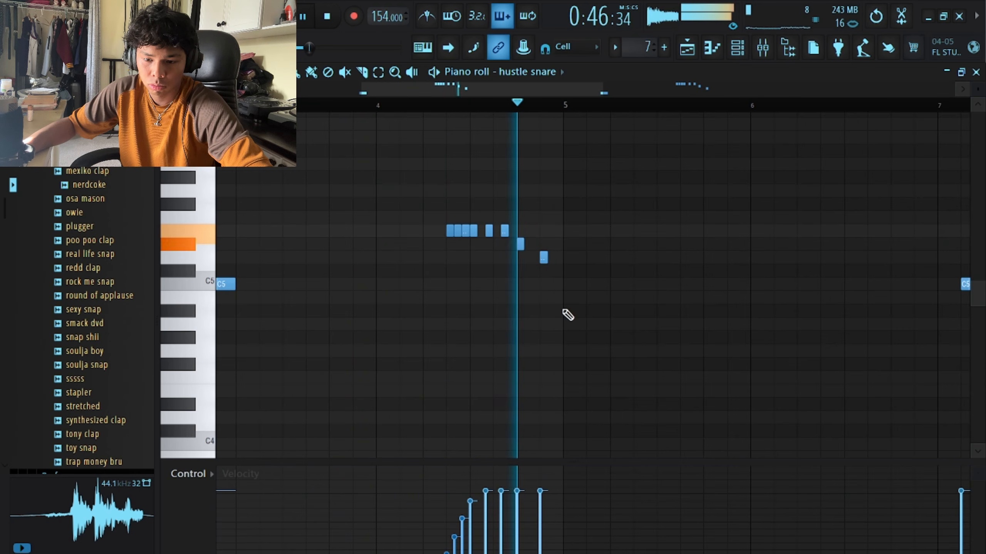
key(space)
scroll(391, 249, down, 5)
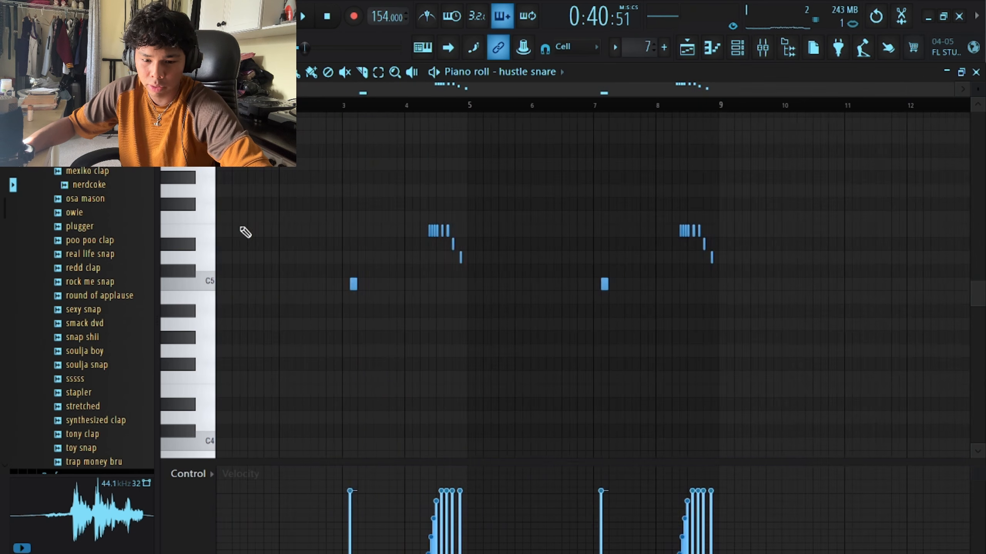
scroll(400, 273, up, 5)
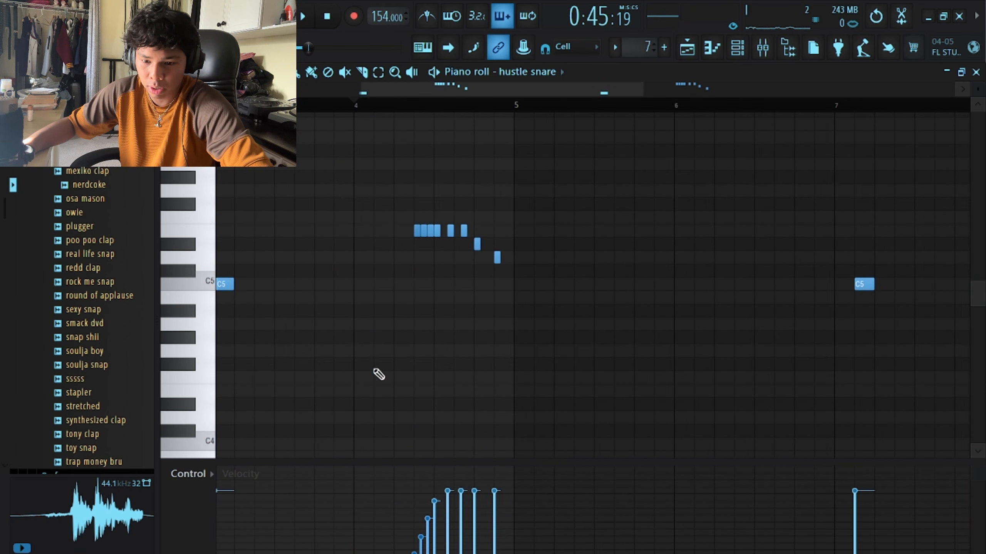
click(695, 58)
Unmute the 808 - HELLRAISER (FLOWRENCY) track, play its eight-bar pattern in the piano roll, and return to the playlist
scroll(539, 297, down, 3)
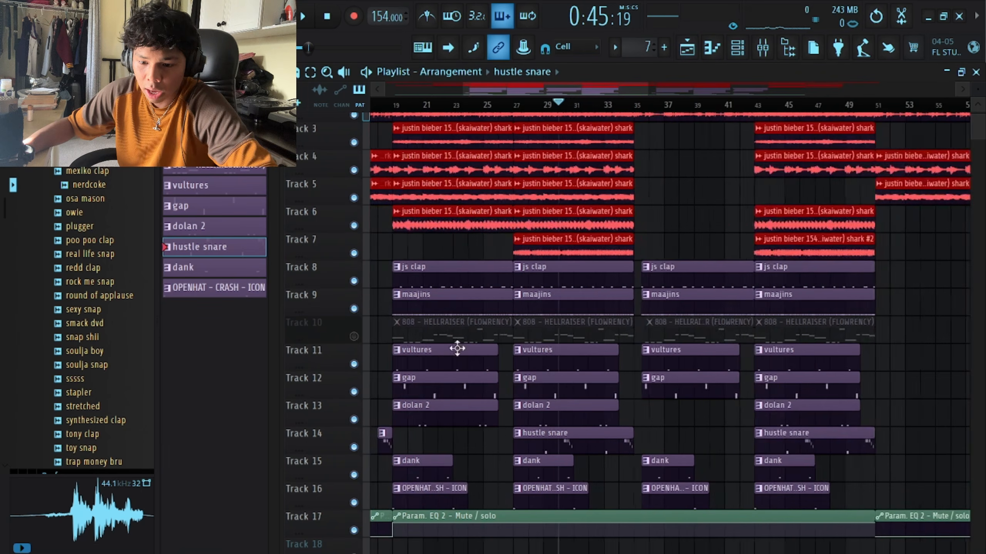
scroll(458, 345, up, 2)
click(354, 337)
double_click(610, 323)
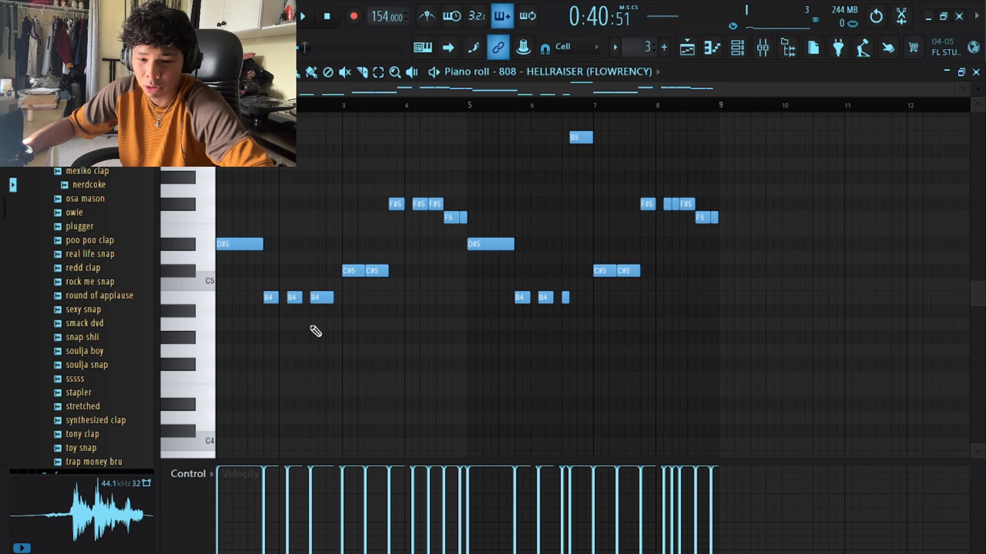
key(space)
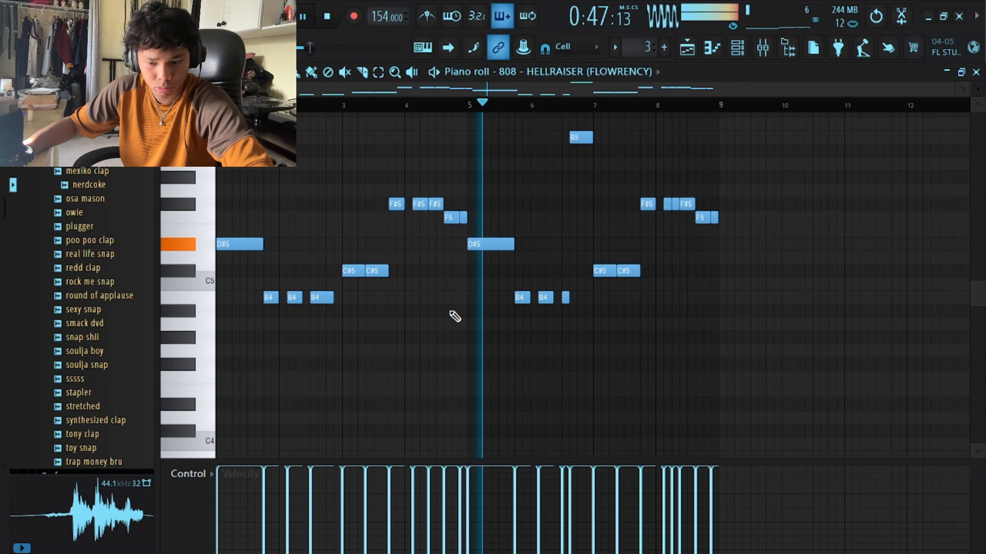
scroll(411, 327, up, 1)
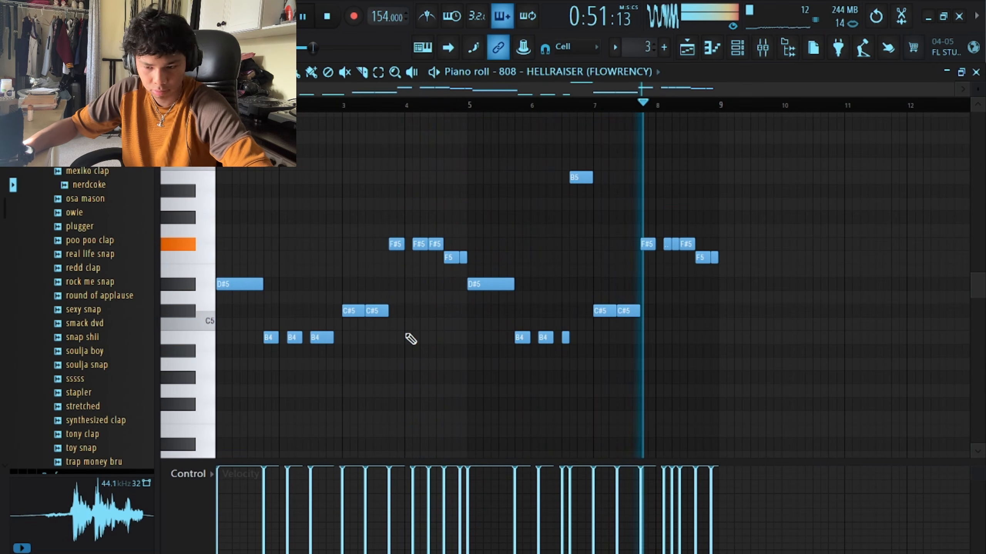
scroll(410, 340, up, 2)
key(space)
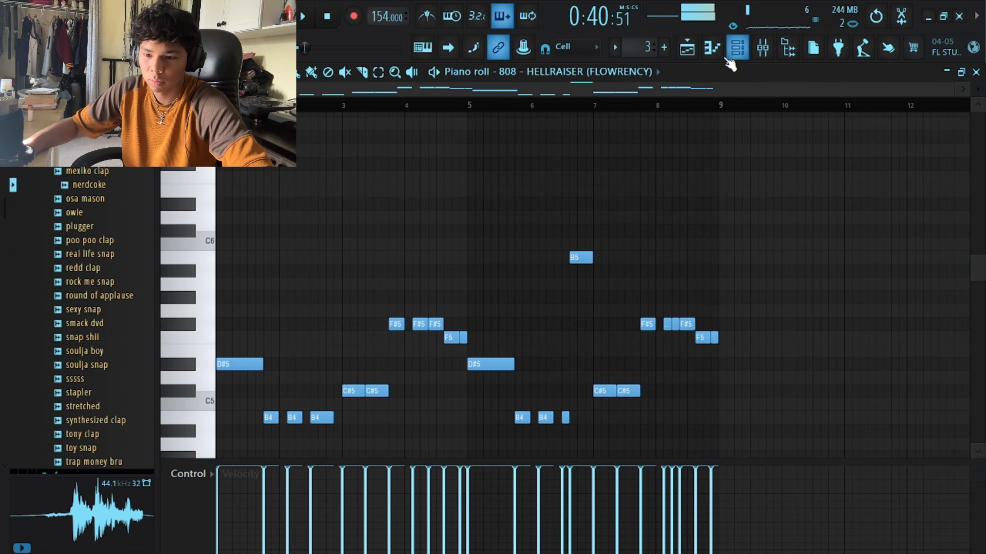
click(687, 48)
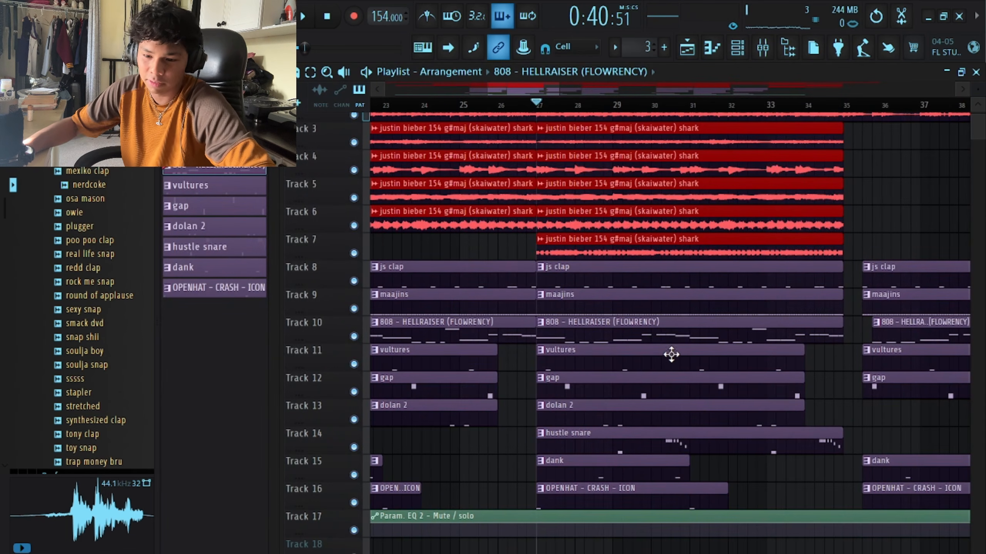
Reopen the 808 - HELLRAISER (FLOWRENCY) pattern, examine and play its opening bars up close, and return to the playlist
double_click(661, 334)
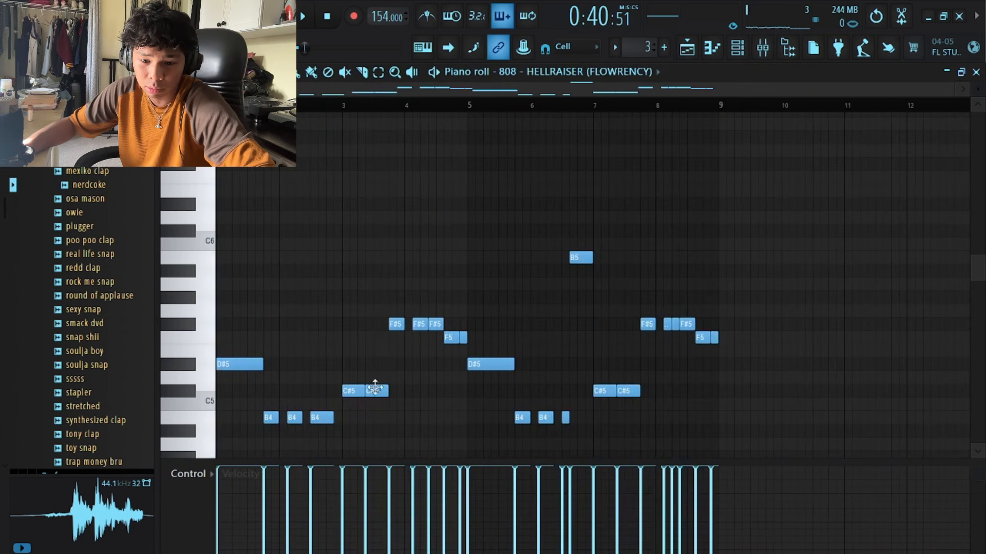
scroll(420, 278, up, 3)
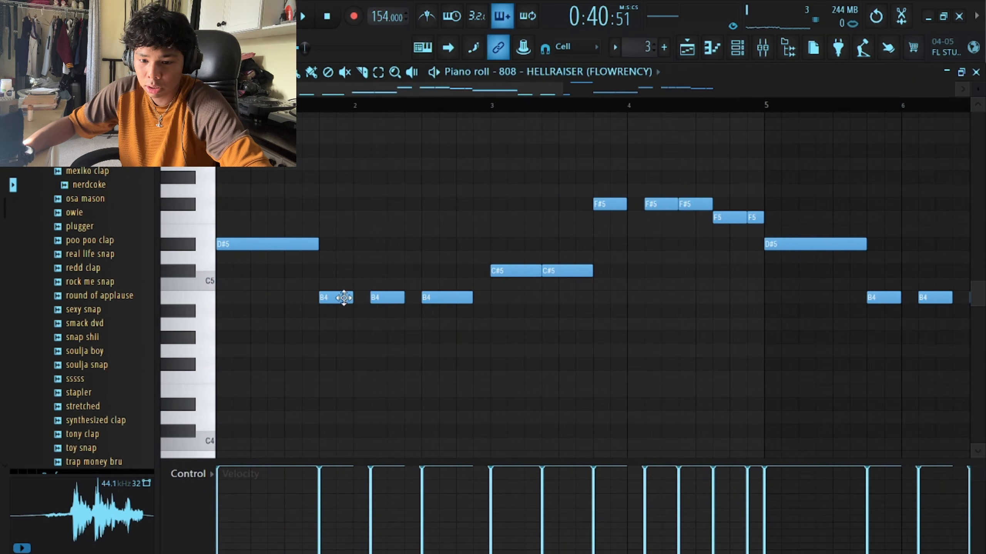
scroll(337, 301, up, 3)
scroll(375, 302, down, 3)
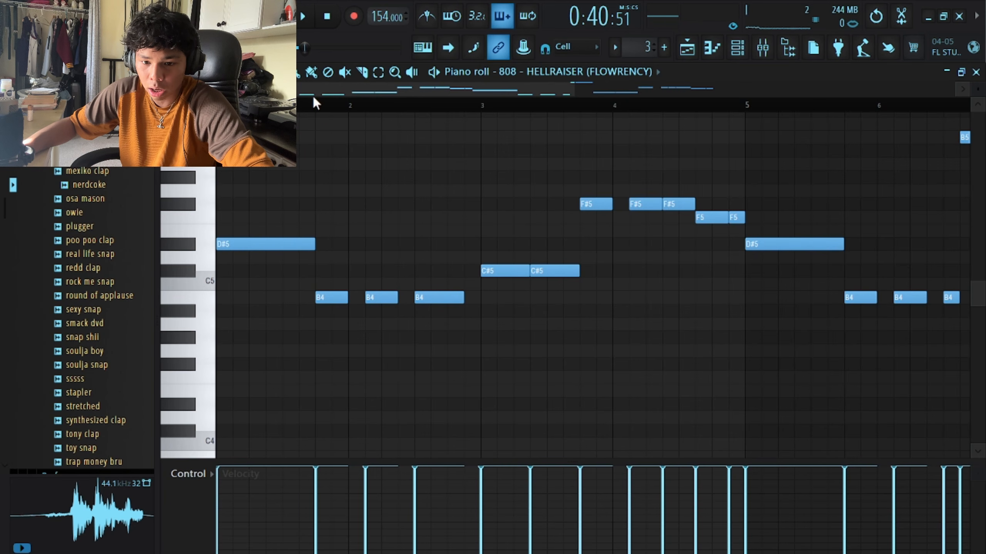
key(space)
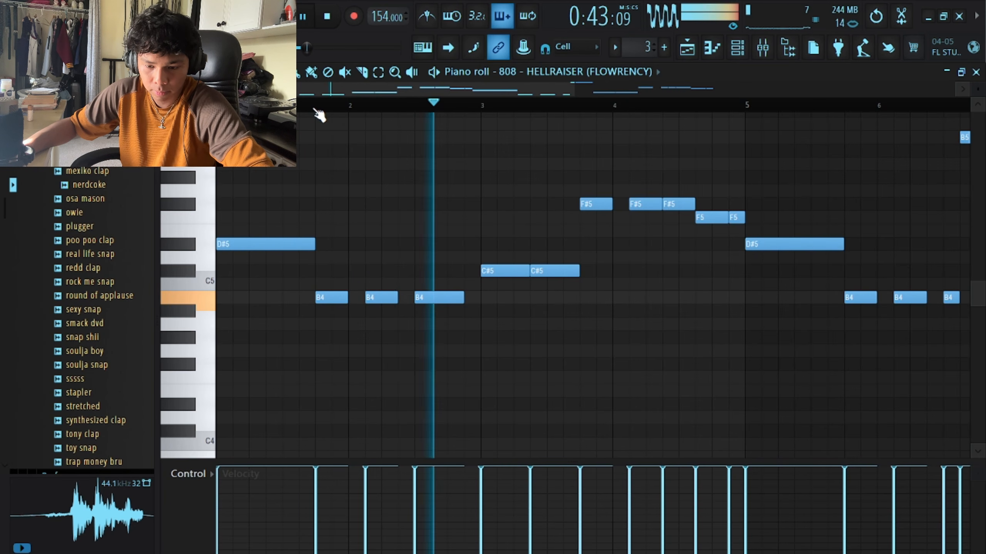
click(712, 46)
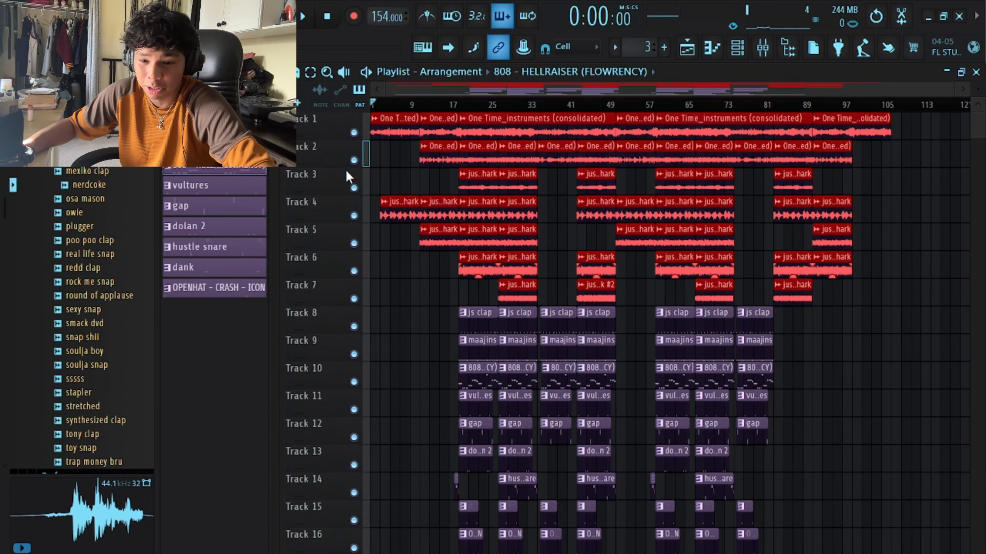
Examine the arrangement's intro, placing the playhead at bar 3 where the Track 4 melody enters
scroll(367, 242, up, 2)
scroll(445, 304, down, 4)
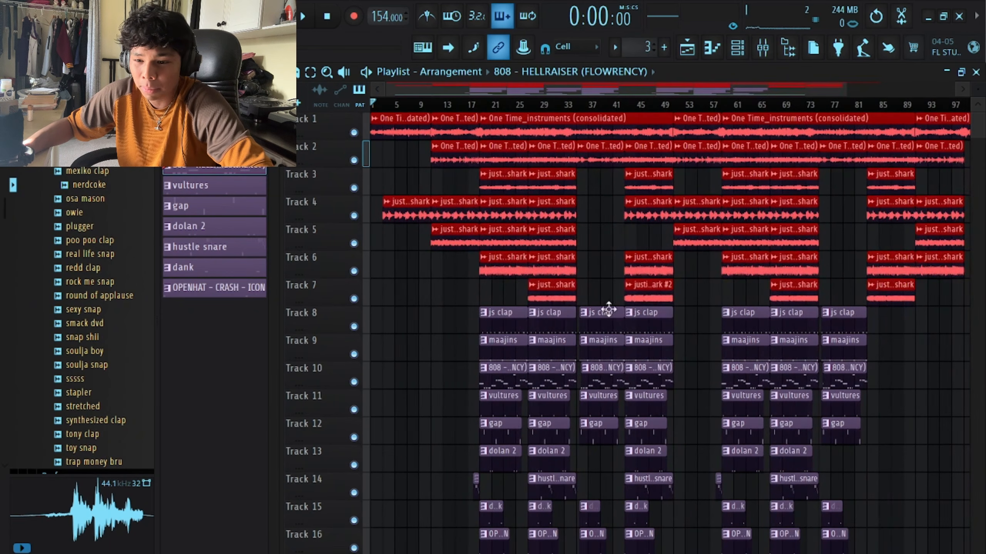
scroll(549, 247, down, 2)
scroll(440, 158, up, 5)
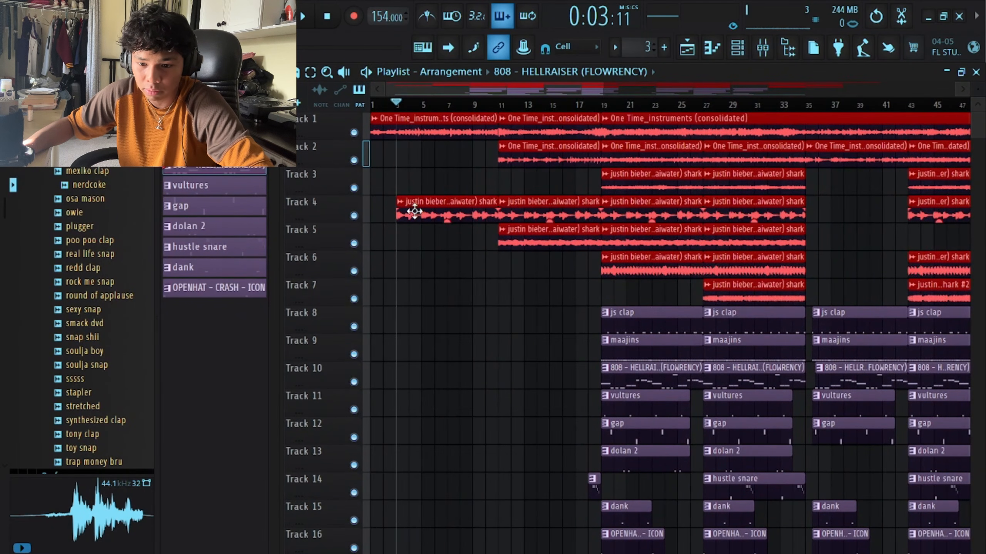
scroll(418, 120, down, 2)
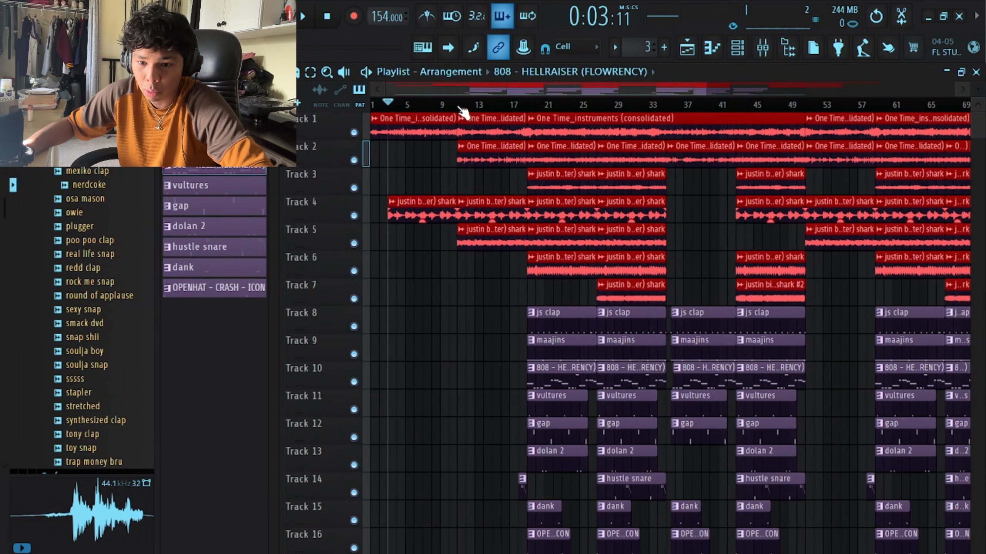
Move the playhead through the section changes from bar 11 onward, including bars 35, 43 and 51, to examine how the arrangement varies
drag(463, 107, 552, 106)
scroll(485, 128, down, 2)
ctrl+click(578, 104)
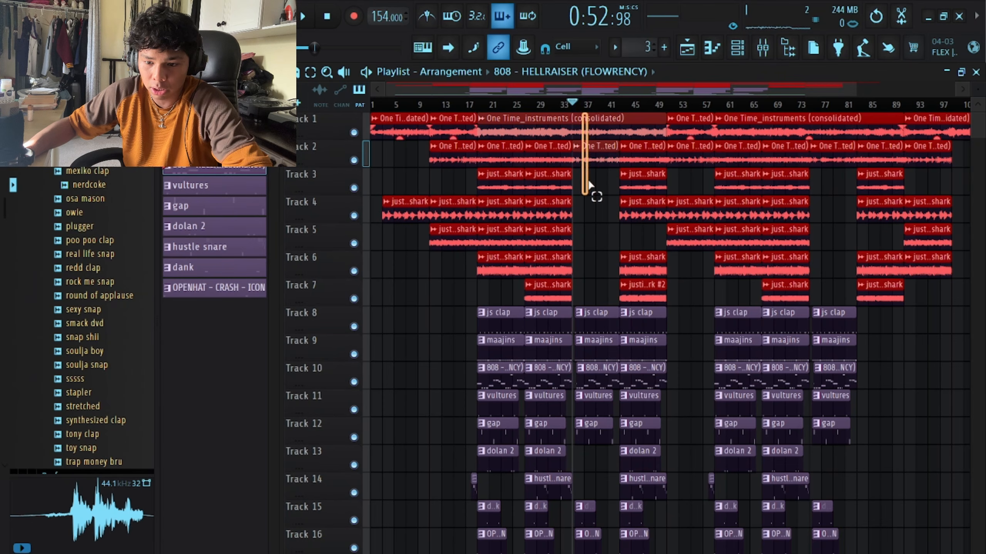
scroll(660, 268, up, 3)
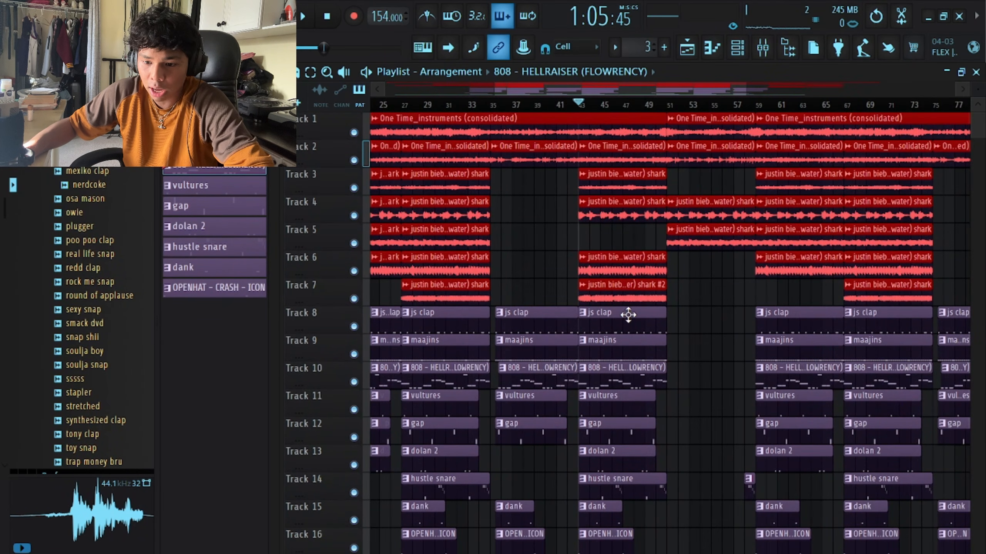
scroll(629, 107, down, 3)
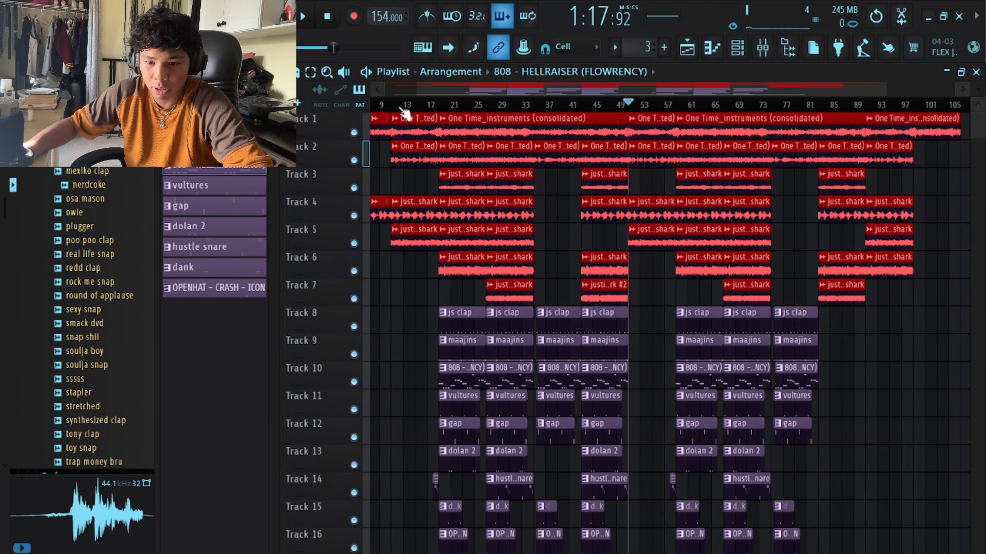
click(628, 105)
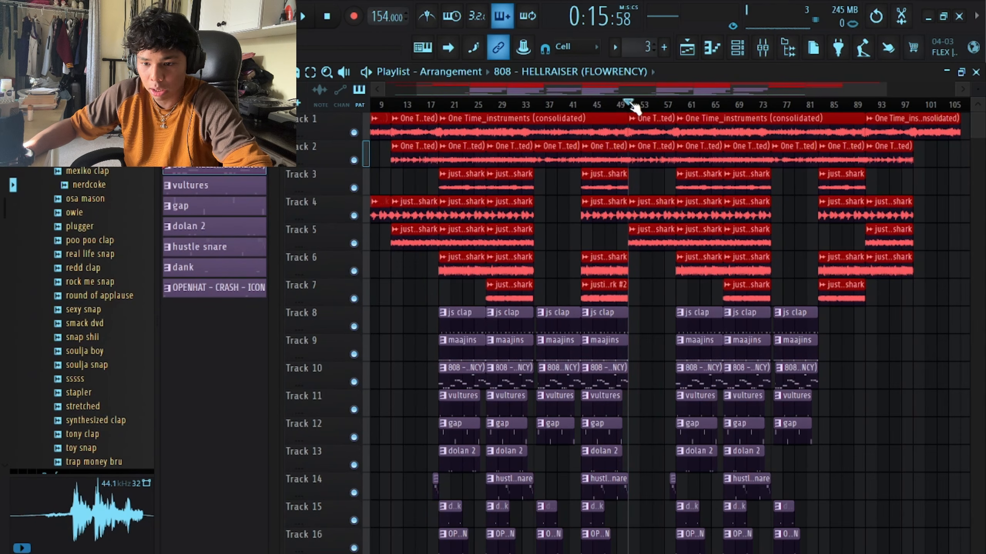
scroll(558, 141, down, 1)
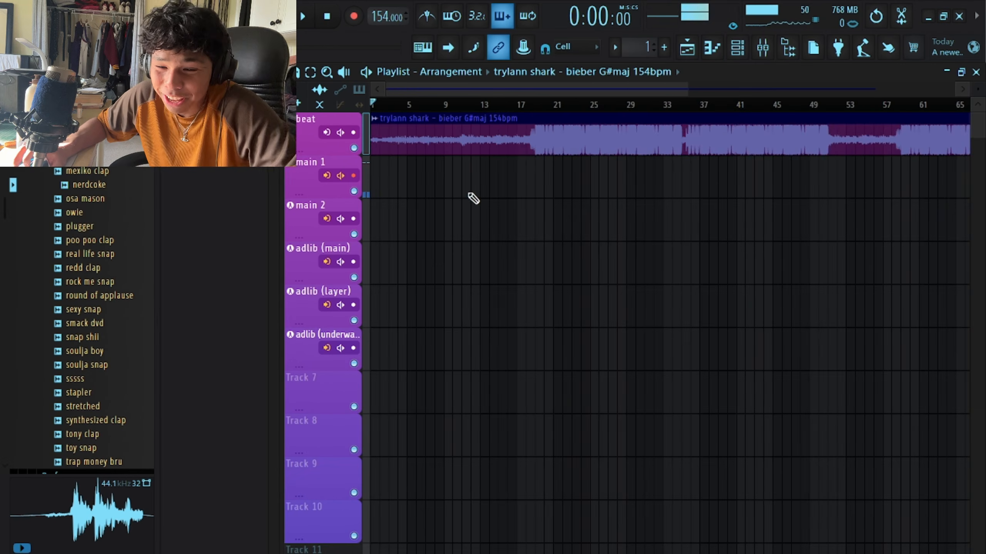
Play the trylann shark - bieber G#maj 154bpm beat from about bar 7 in the vocal recording project
scroll(627, 198, up, 2)
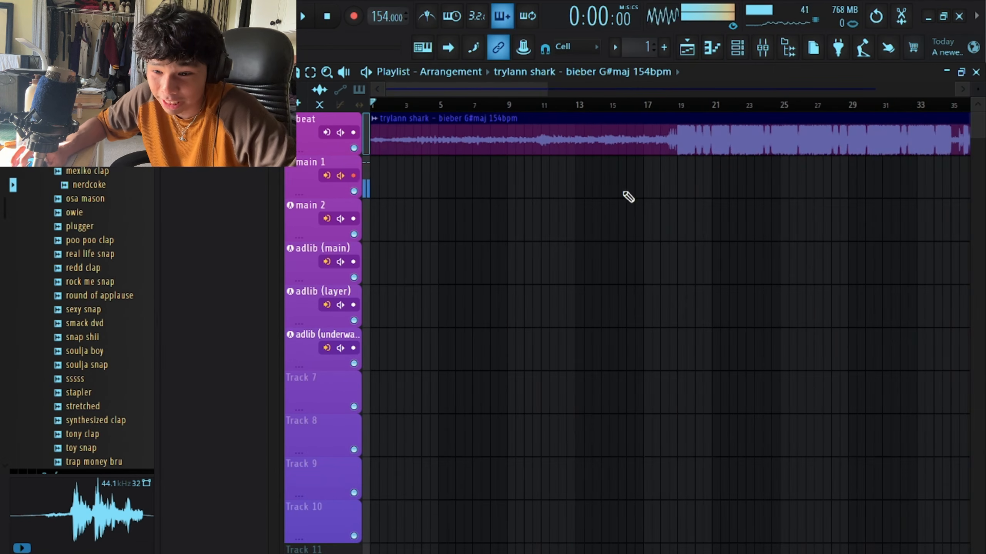
click(474, 105)
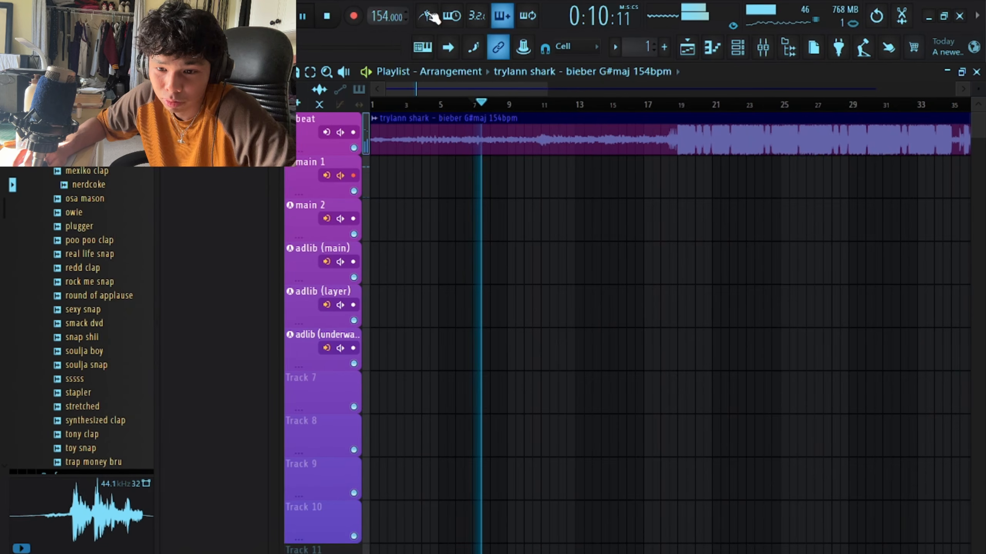